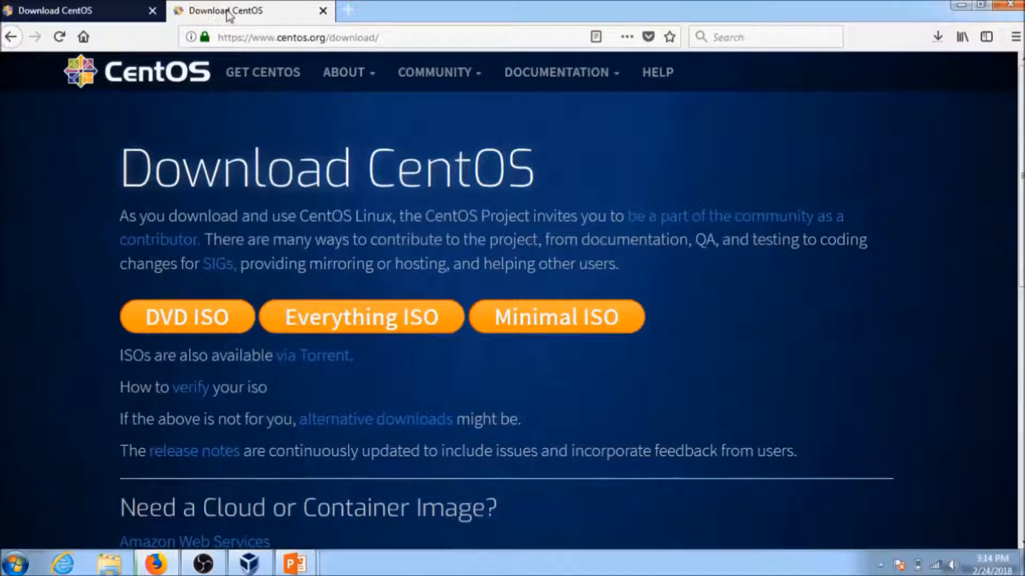
Start downloading CentOS-7-x86_64-DVD-1708.iso (4.2 GB) from the first mirror in the DVD ISO list.
click(164, 326)
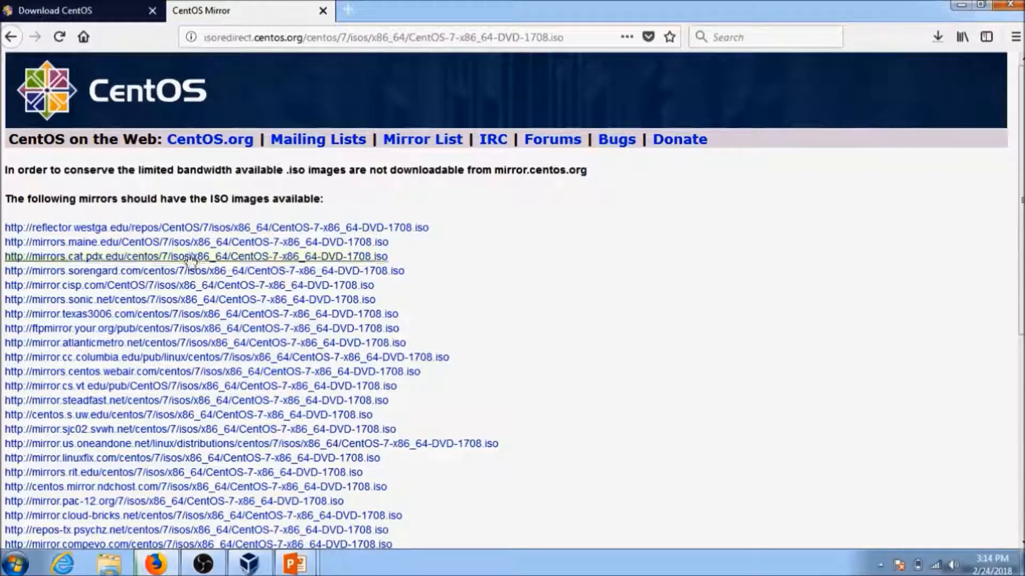
click(201, 230)
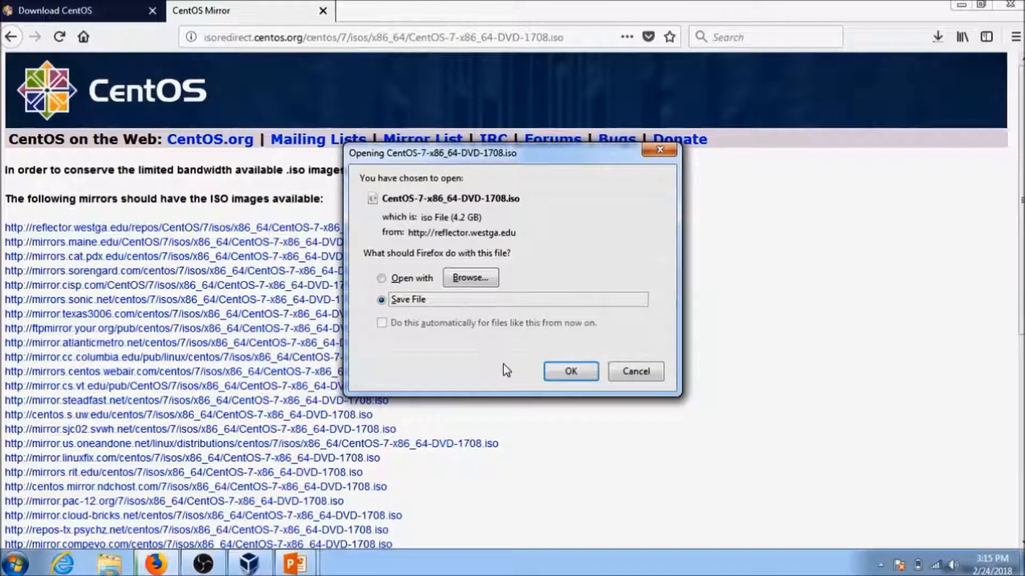
Dismiss the download prompt and confirm the ISO download is in progress (489 MB of 4.2 GB).
click(619, 377)
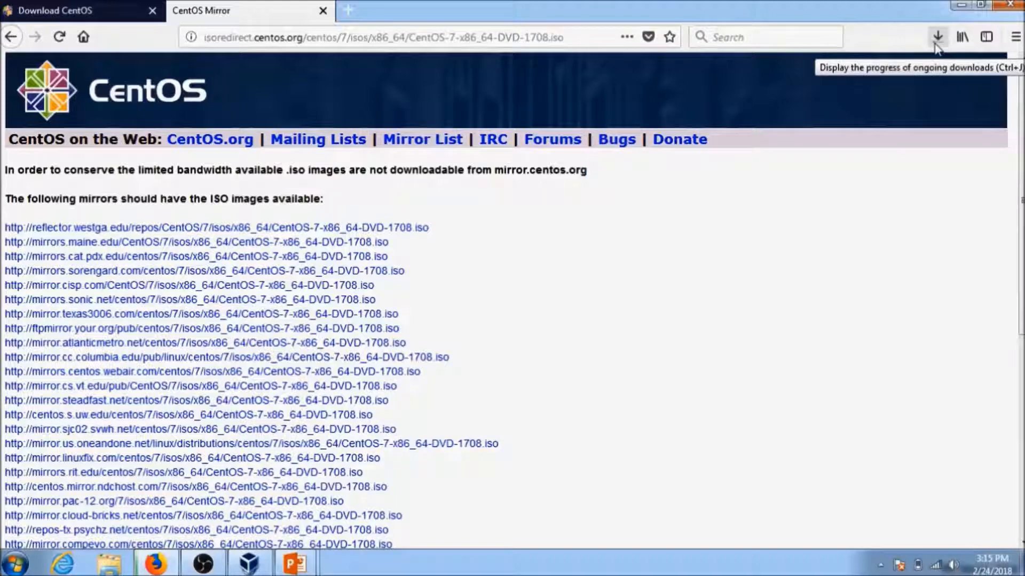
click(935, 44)
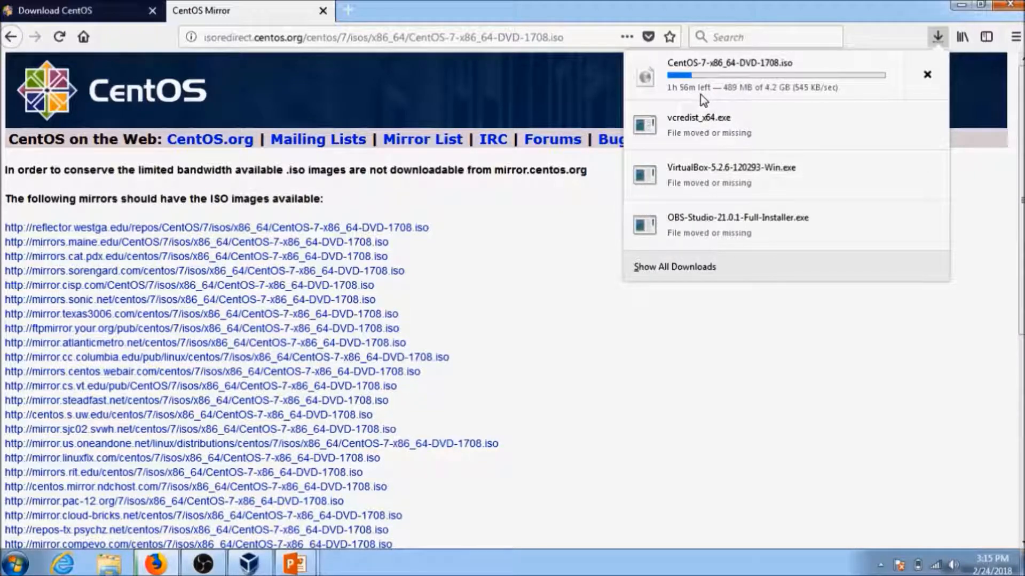
click(898, 20)
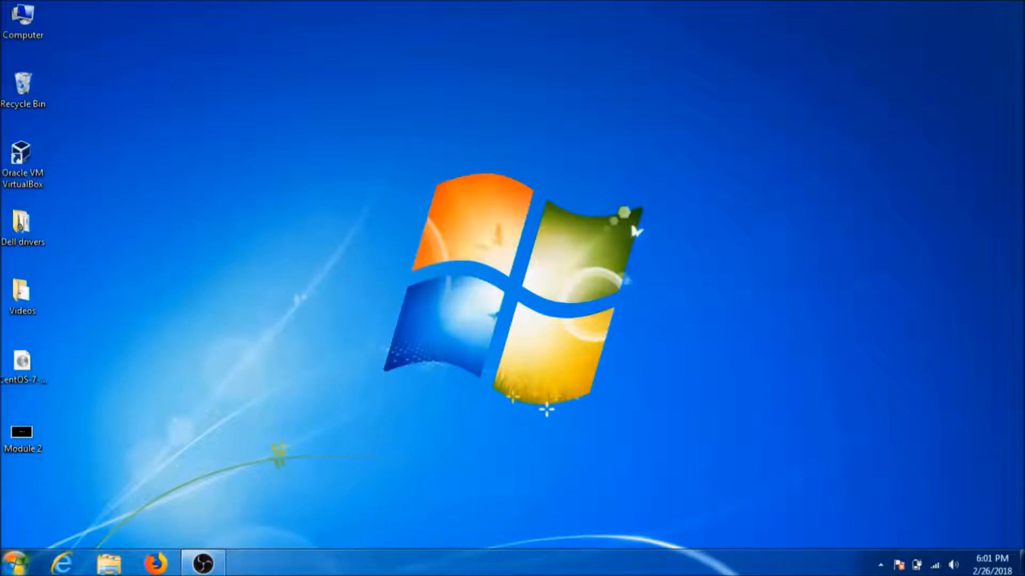
Check the CentOS ISO's 4.21 GB size in its Properties, then launch Oracle VM VirtualBox.
click(27, 363)
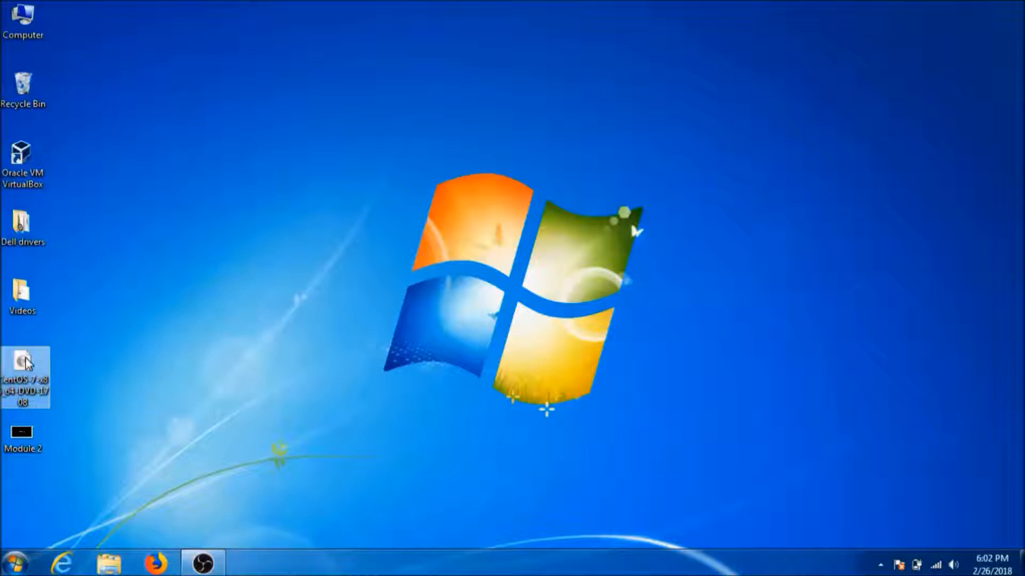
right_click(26, 363)
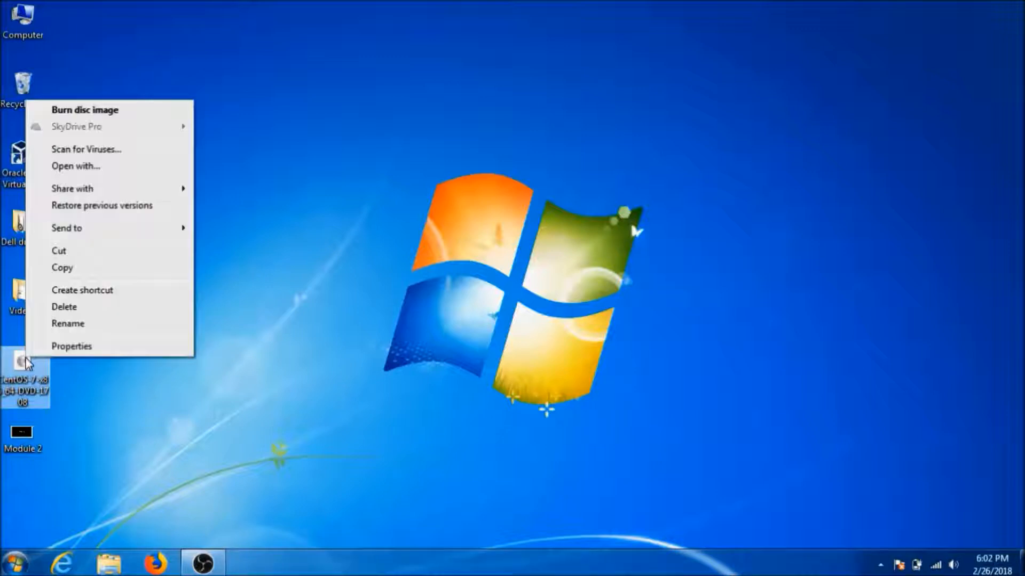
click(54, 347)
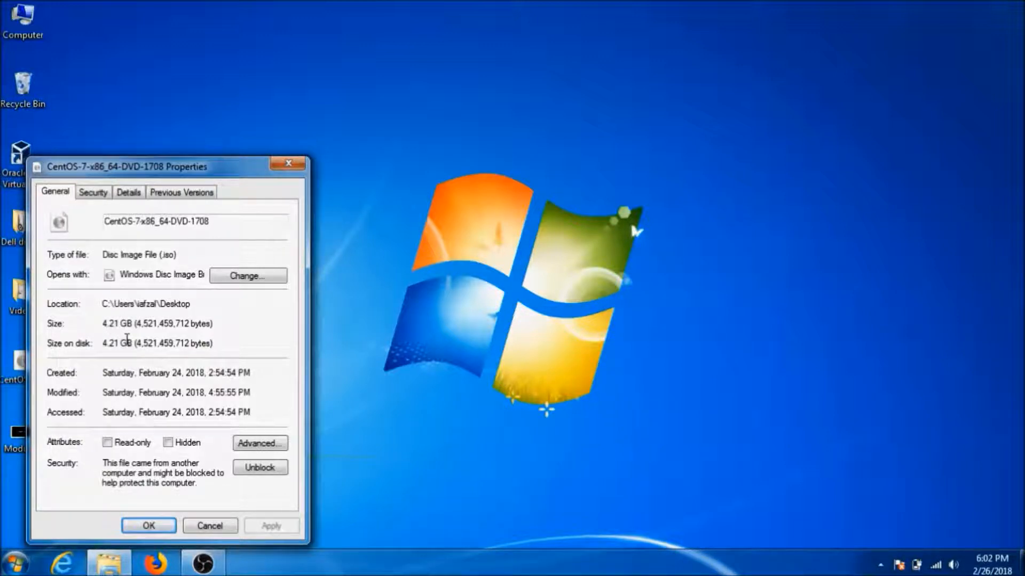
click(213, 527)
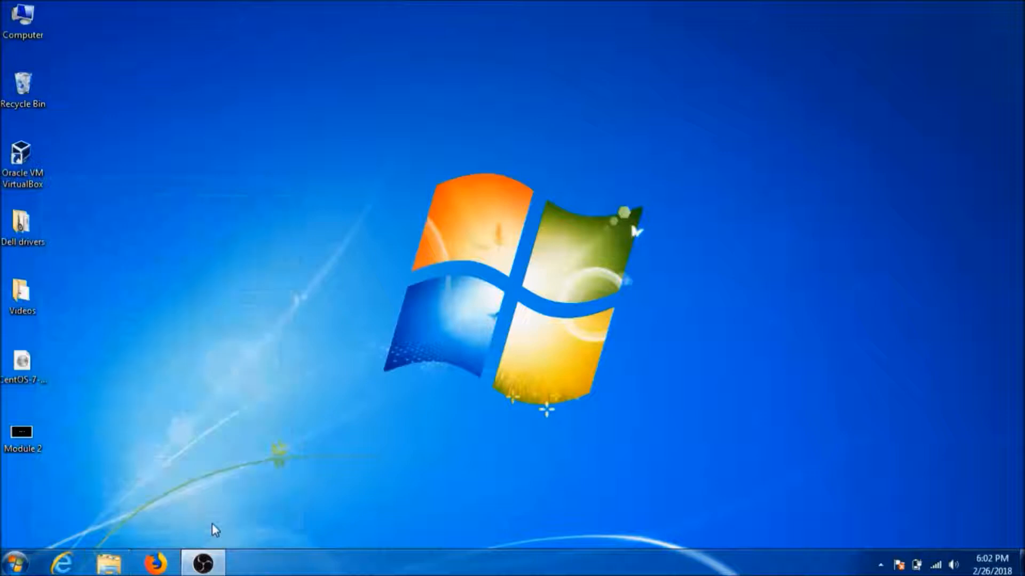
double_click(29, 169)
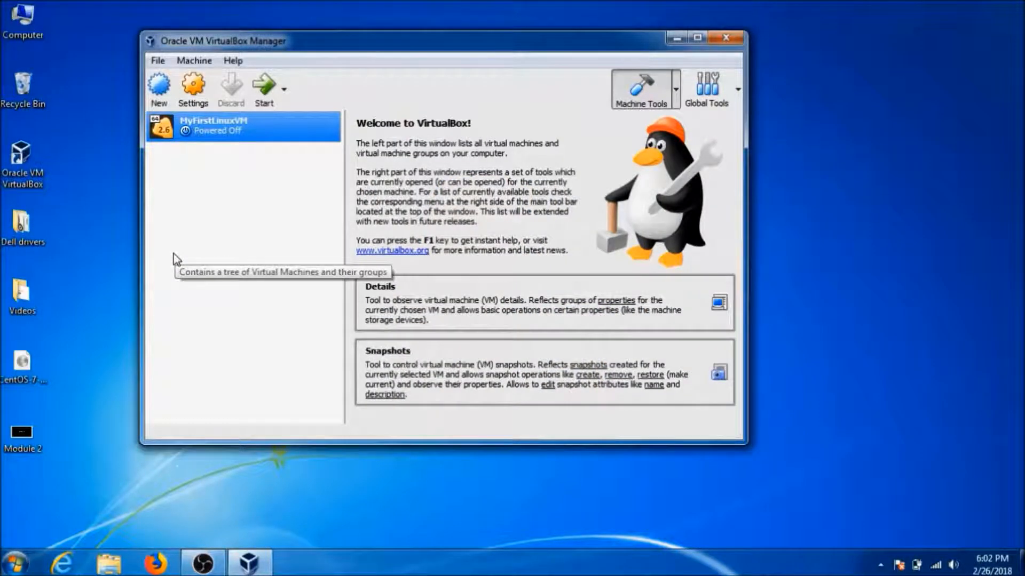
Start MyFirstLinuxVM with CentOS-7-x86_64-DVD-1708.iso from the Desktop as its start-up disk.
click(267, 99)
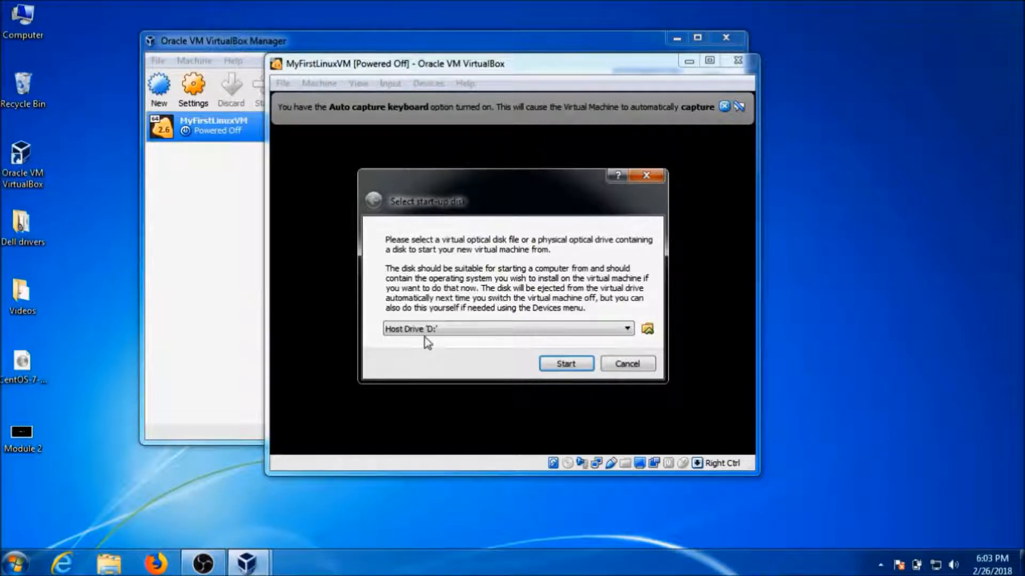
click(651, 332)
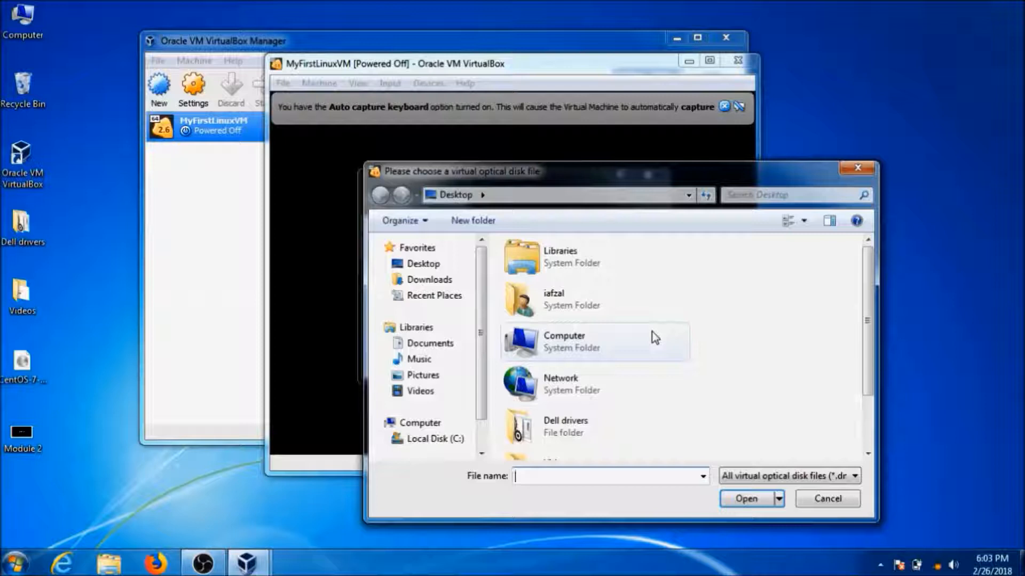
click(423, 267)
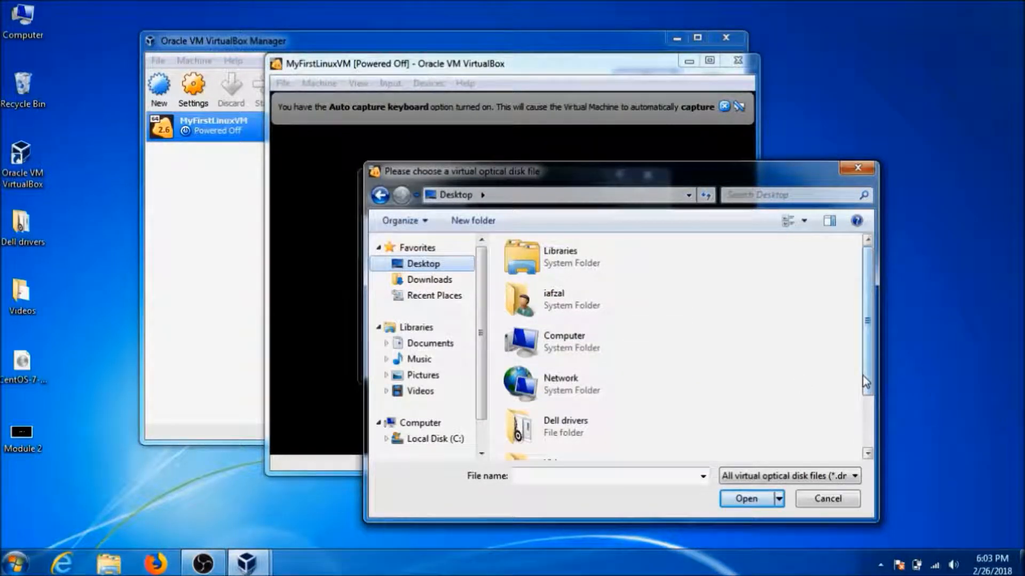
click(867, 452)
click(588, 447)
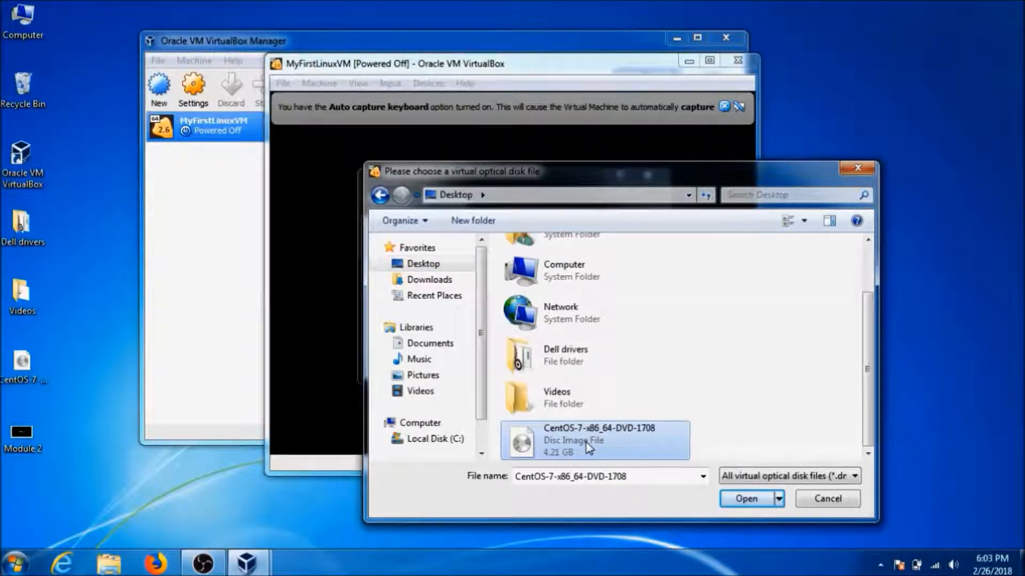
click(737, 500)
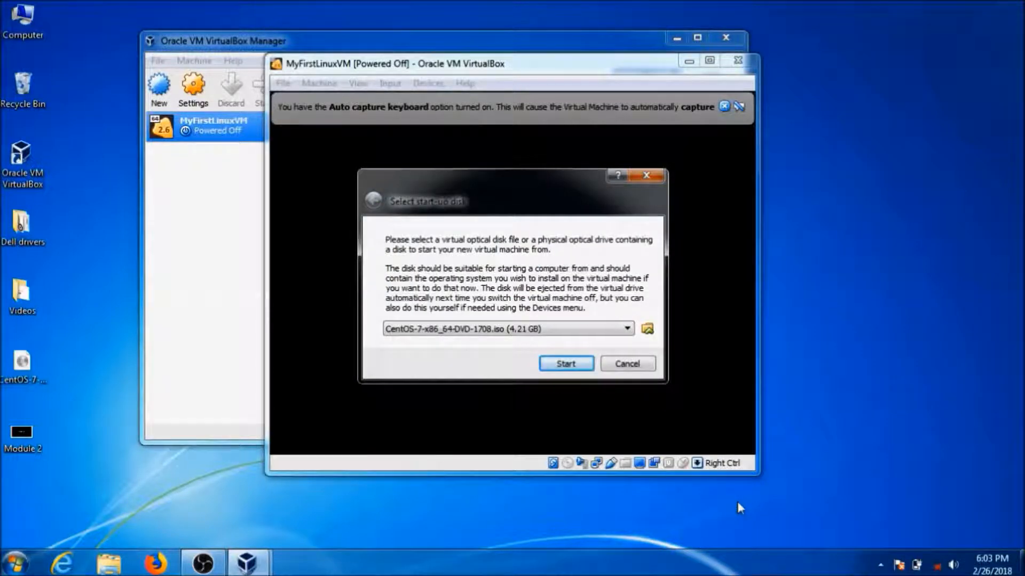
Boot the VM from the CentOS disc with the test-media-and-install option, then release the mouse.
click(565, 364)
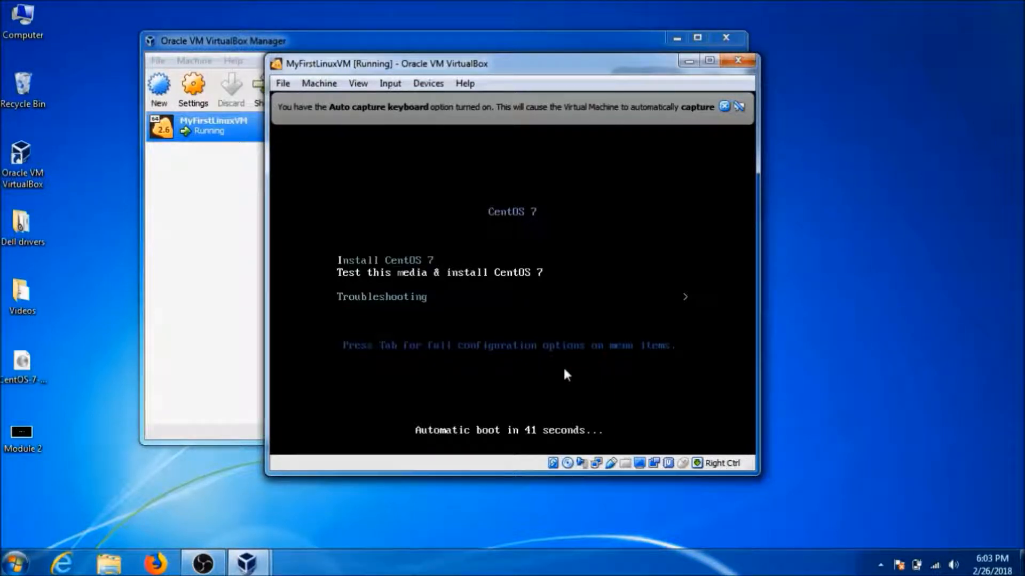
click(564, 370)
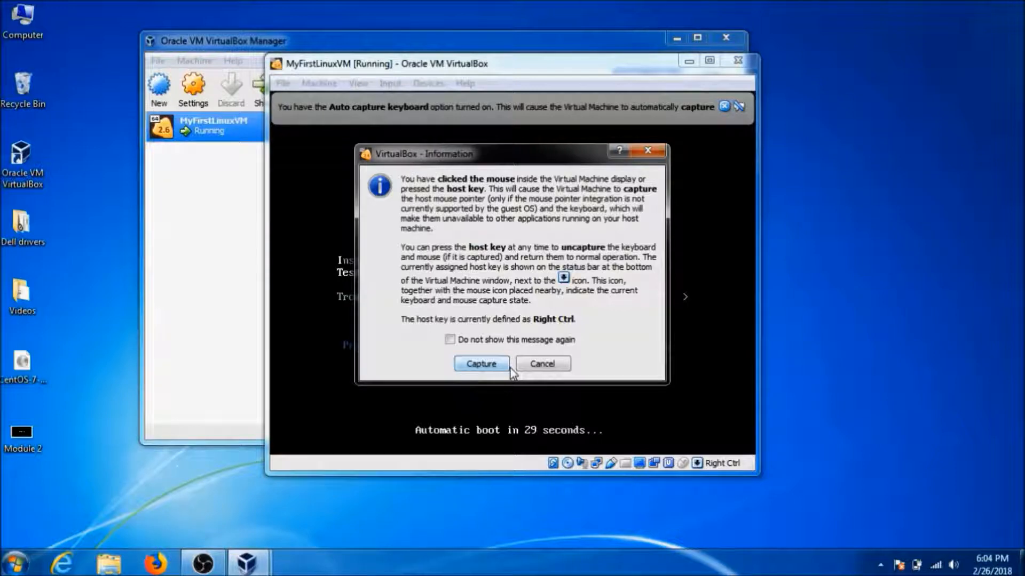
click(492, 368)
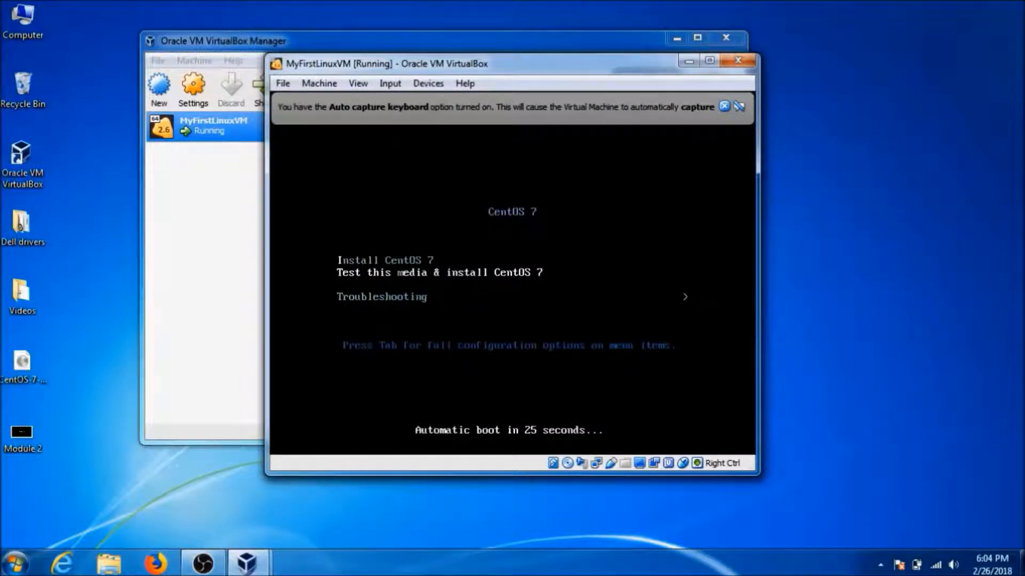
key(Return)
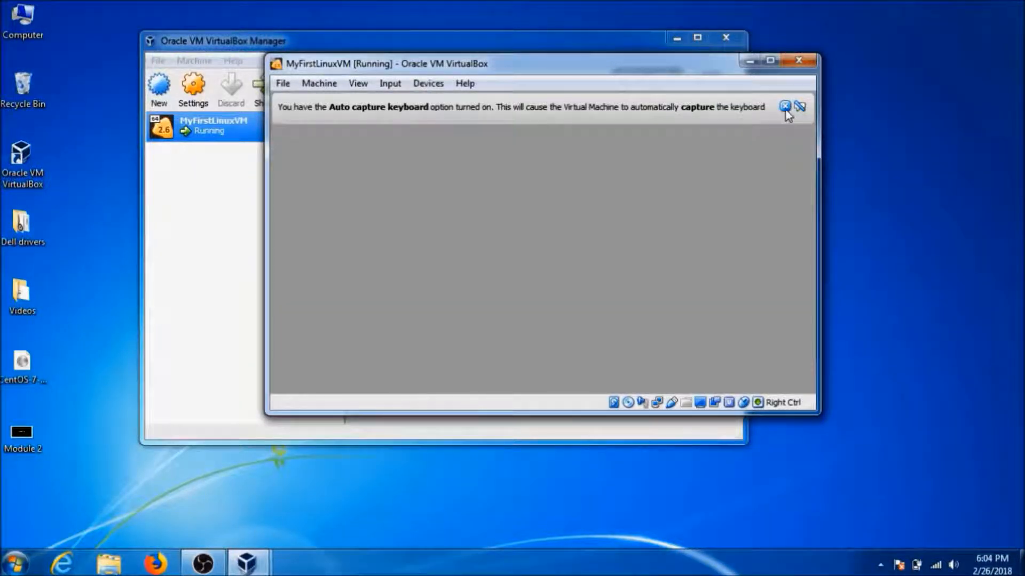
key(Control_R)
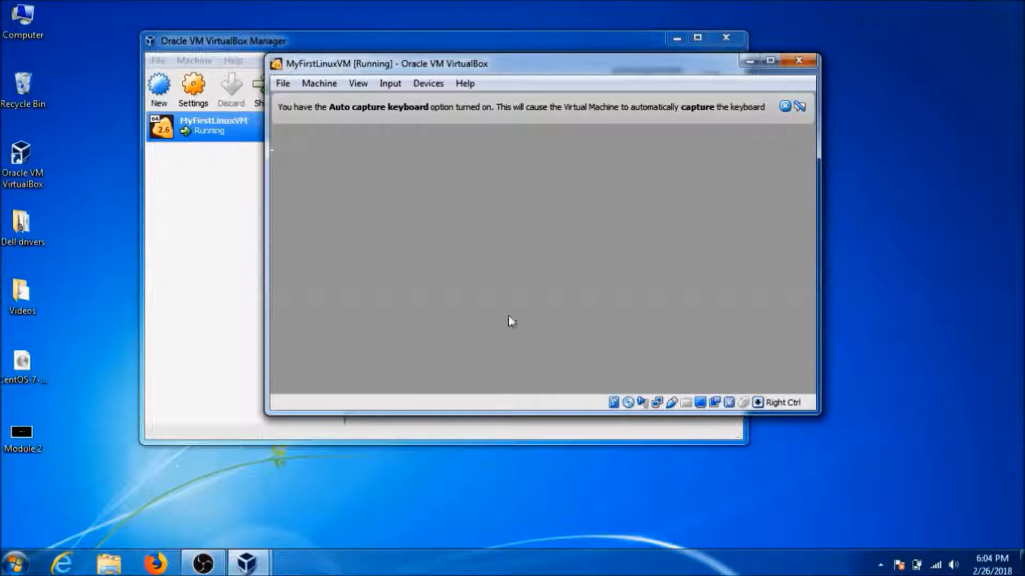
Dismiss the auto-capture notice and abort the installation media check with Esc.
click(787, 107)
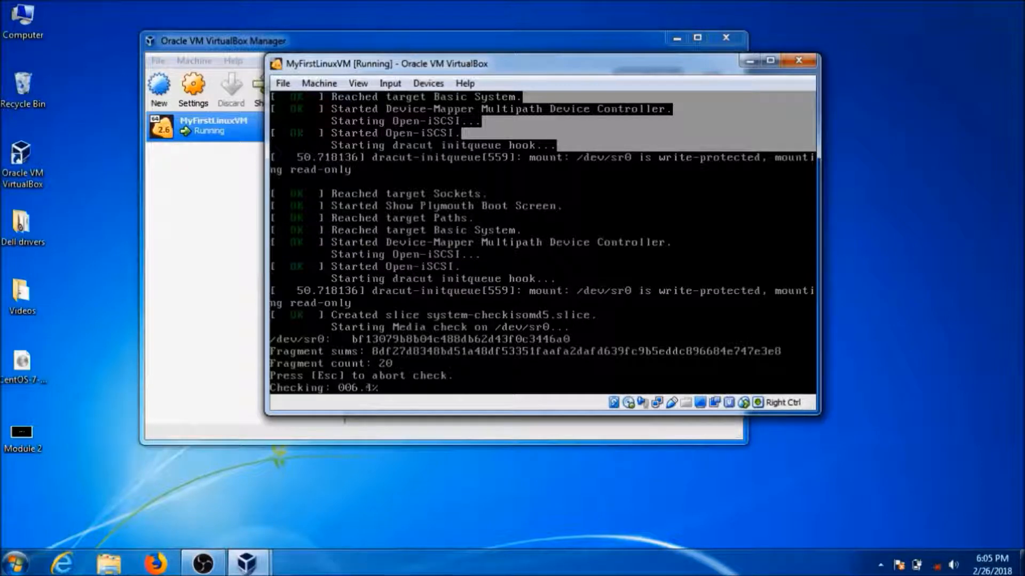
key(Escape)
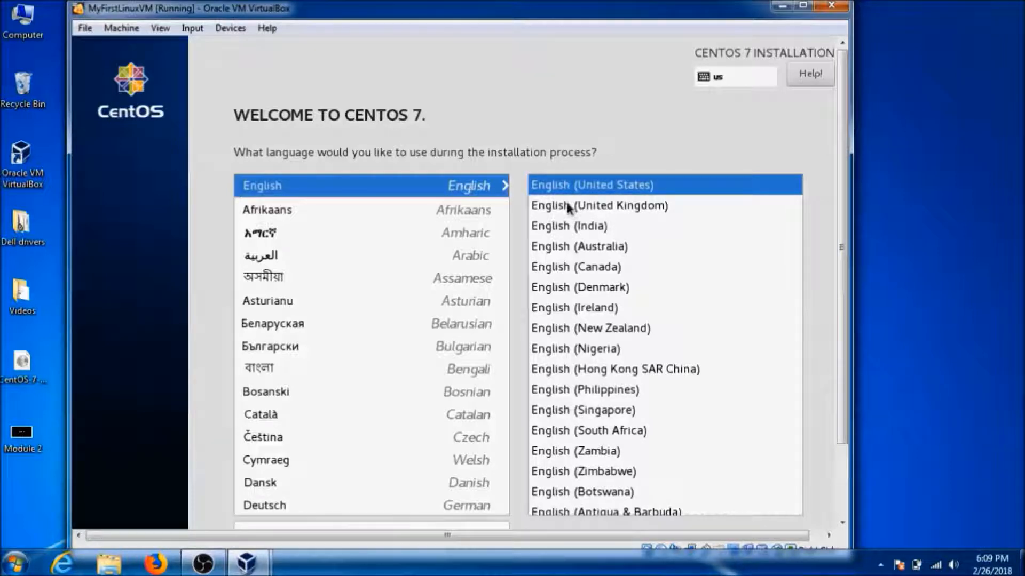
Keep English as the installer language, keep the current Windows color scheme, and open Software Selection.
click(843, 508)
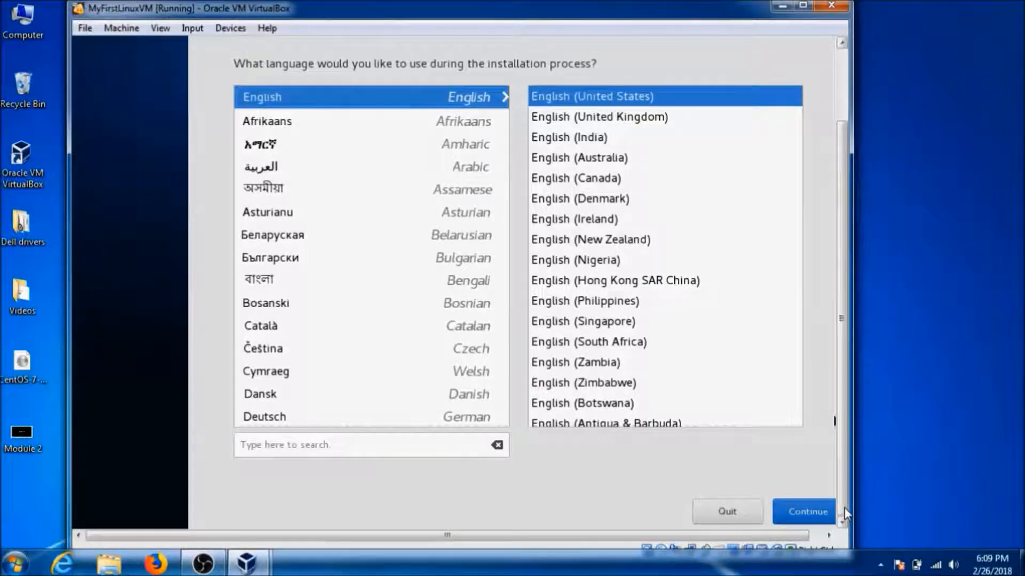
click(800, 499)
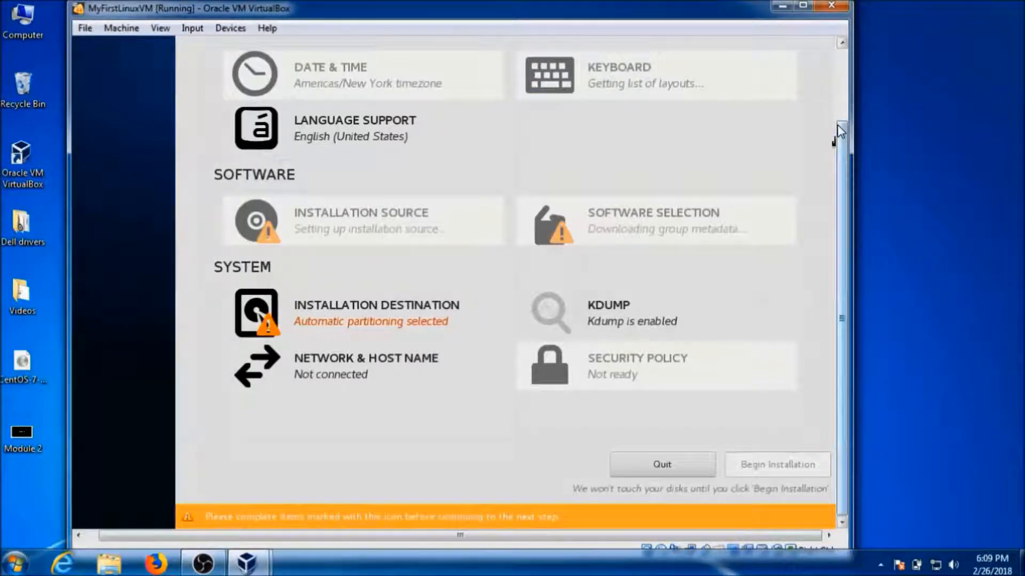
click(842, 96)
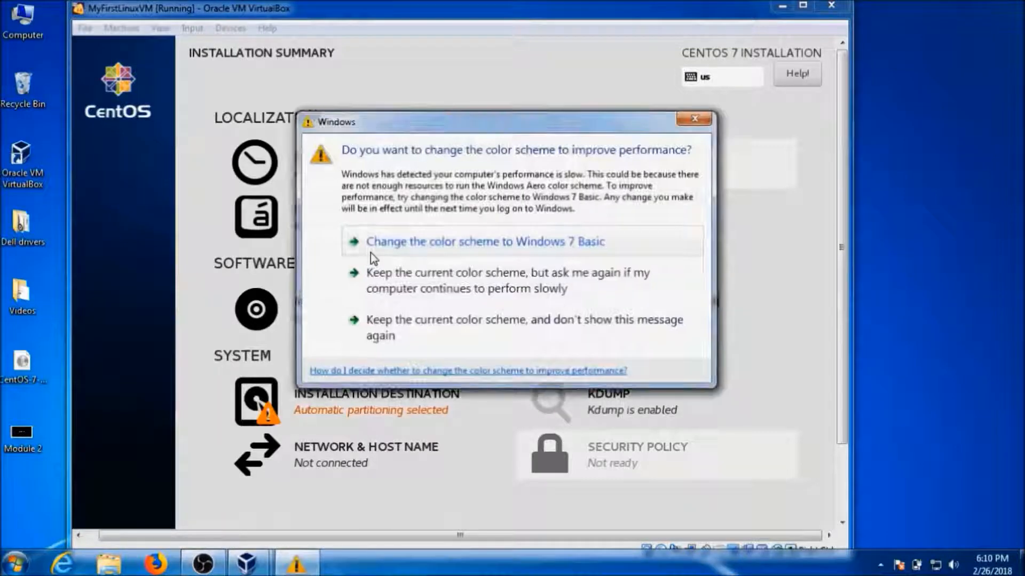
click(397, 317)
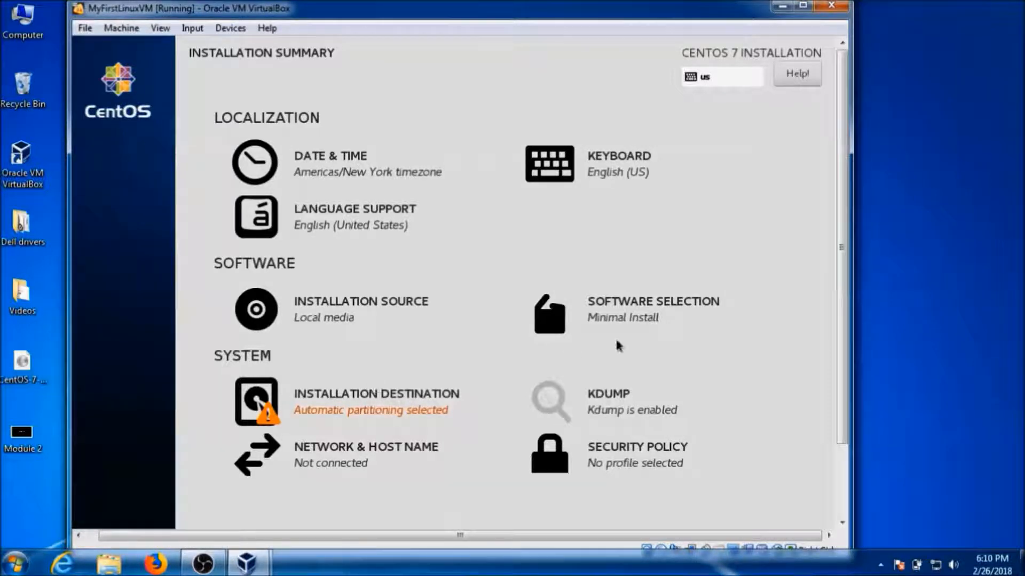
click(647, 318)
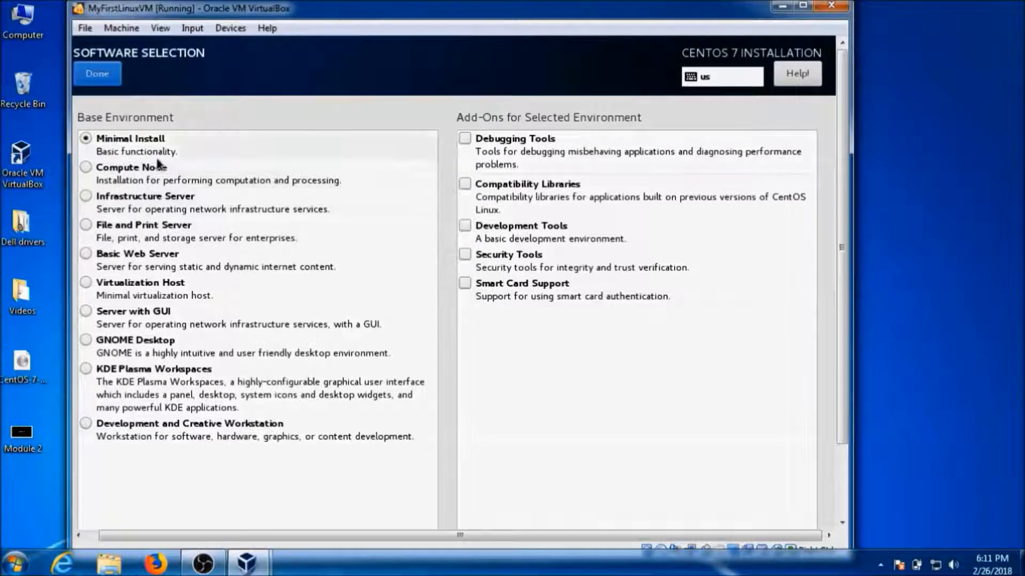
Pick Infrastructure Server with DNS Name Server and FTP Server add-ons, then switch to Basic Web Server.
click(87, 196)
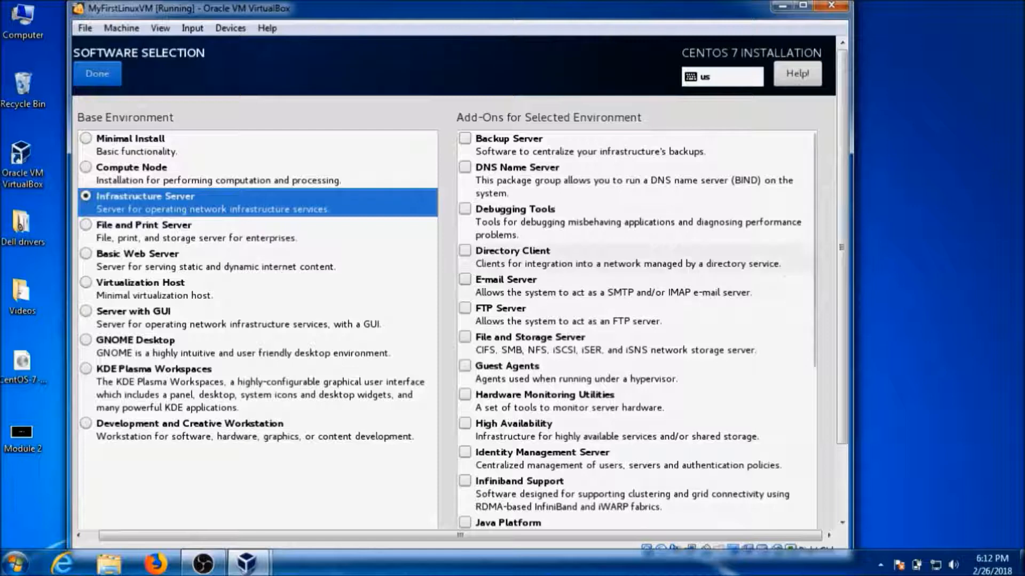
mouse_move(847, 257)
mouse_down()
mouse_move(848, 321)
mouse_move(844, 240)
mouse_up()
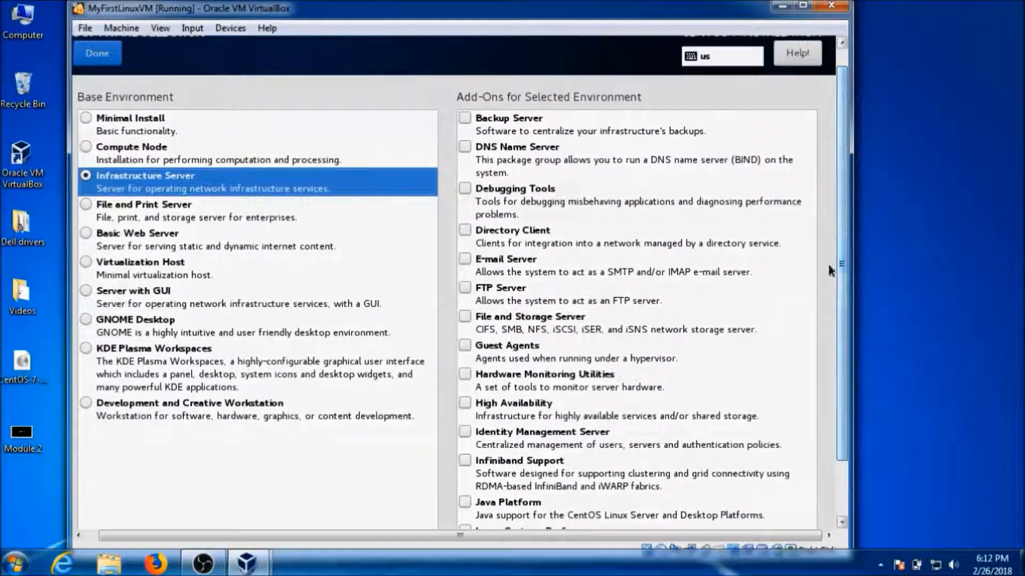
click(464, 146)
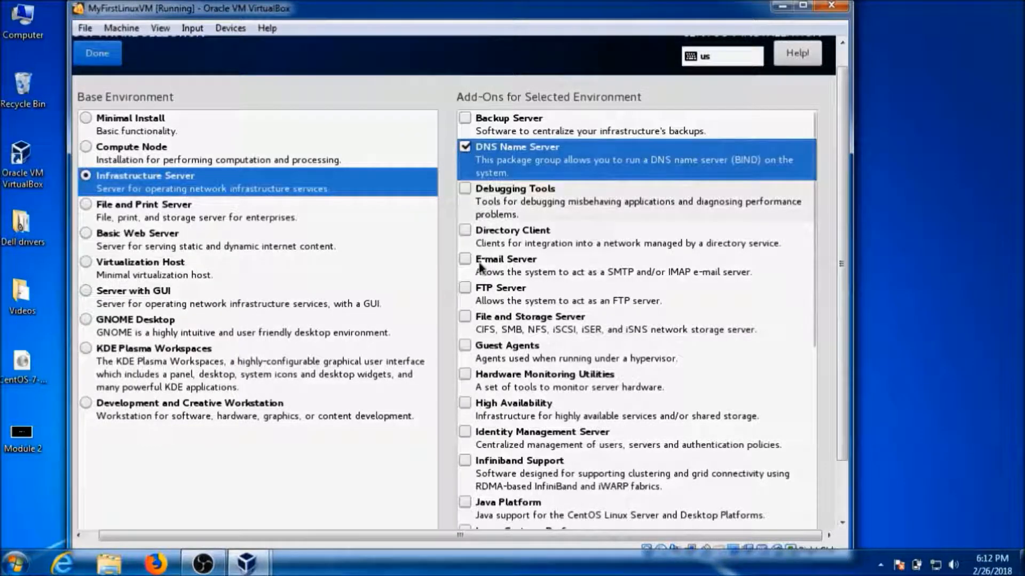
click(465, 288)
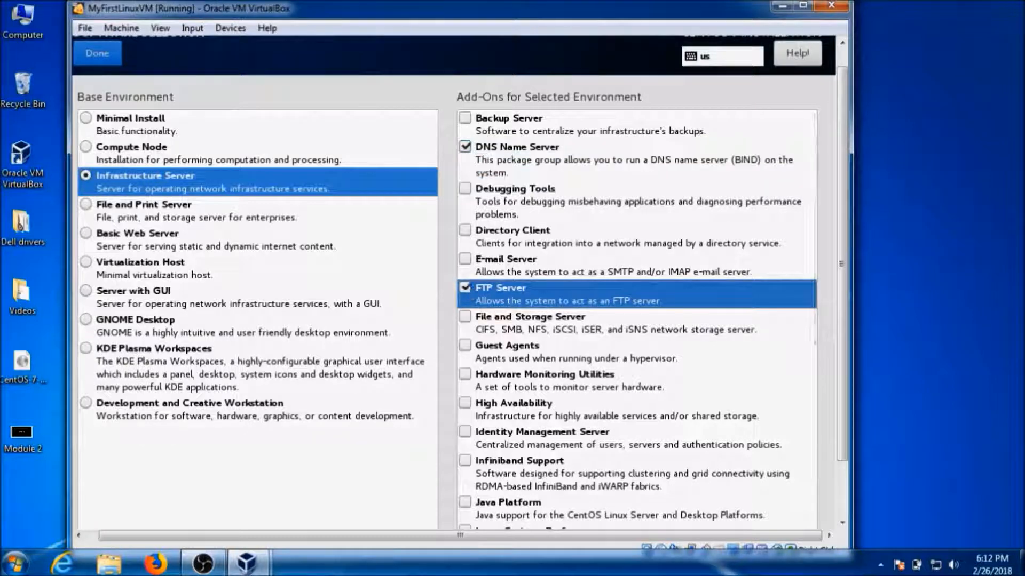
scroll(357, 274, down, 2)
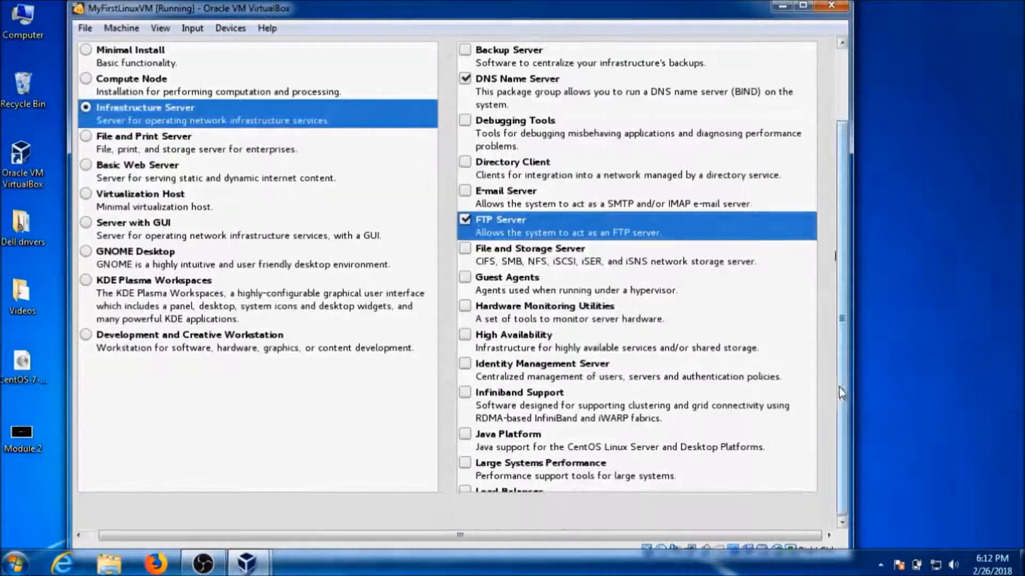
click(150, 174)
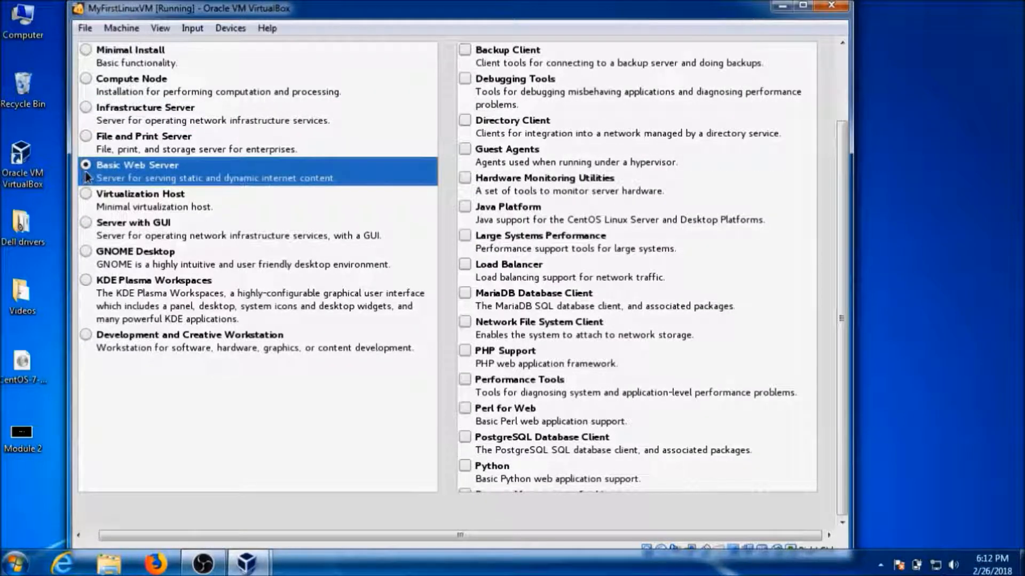
Try Server with GUI plus KDE, then settle on GNOME Desktop with GNOME Applications.
click(164, 235)
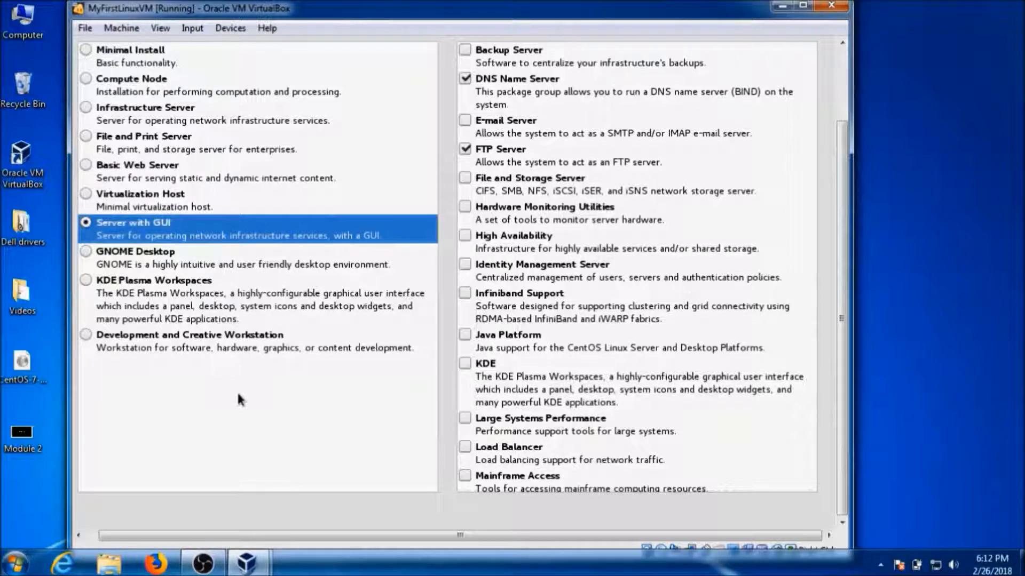
click(466, 364)
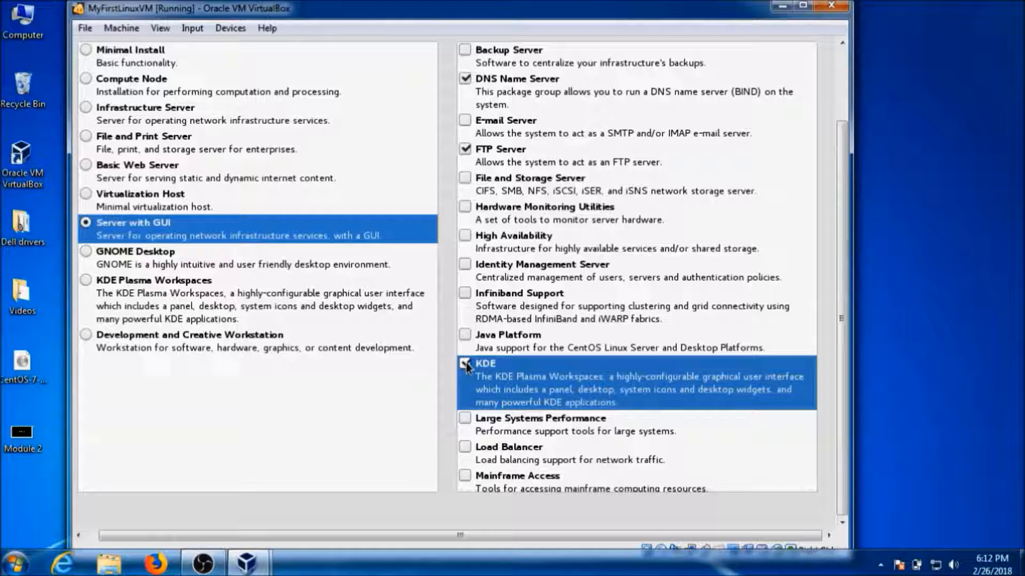
click(165, 267)
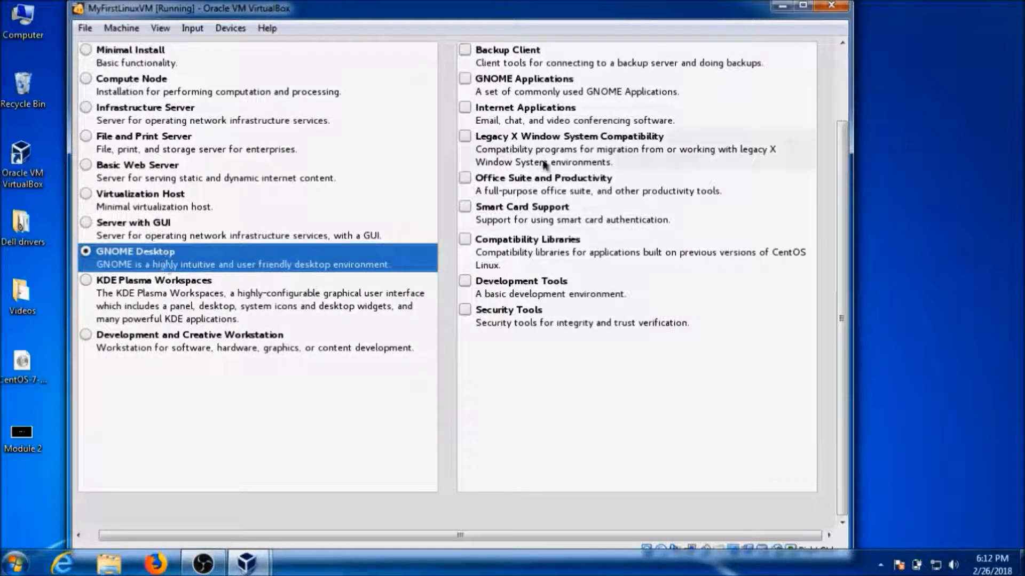
click(462, 80)
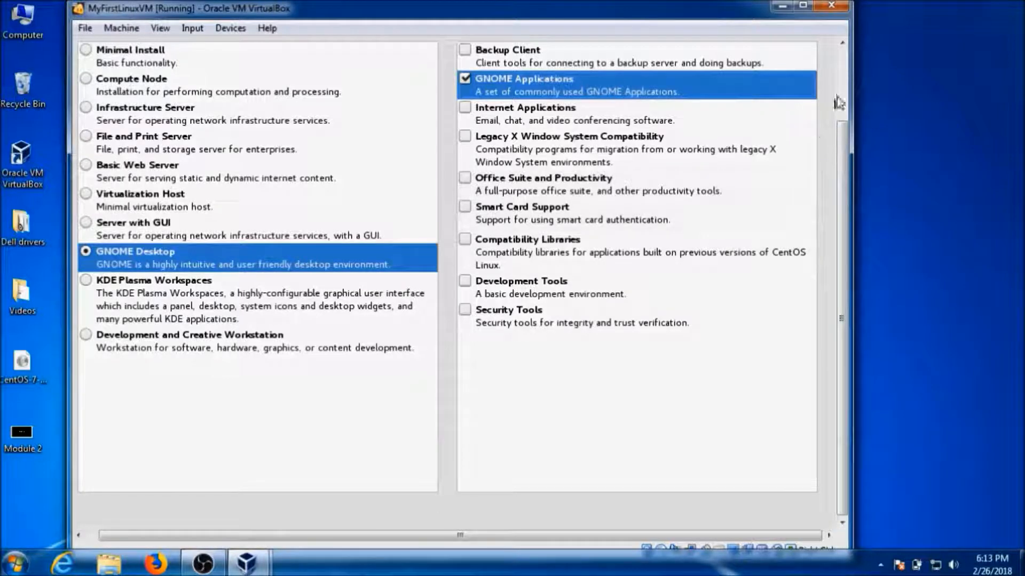
scroll(843, 82, up, 3)
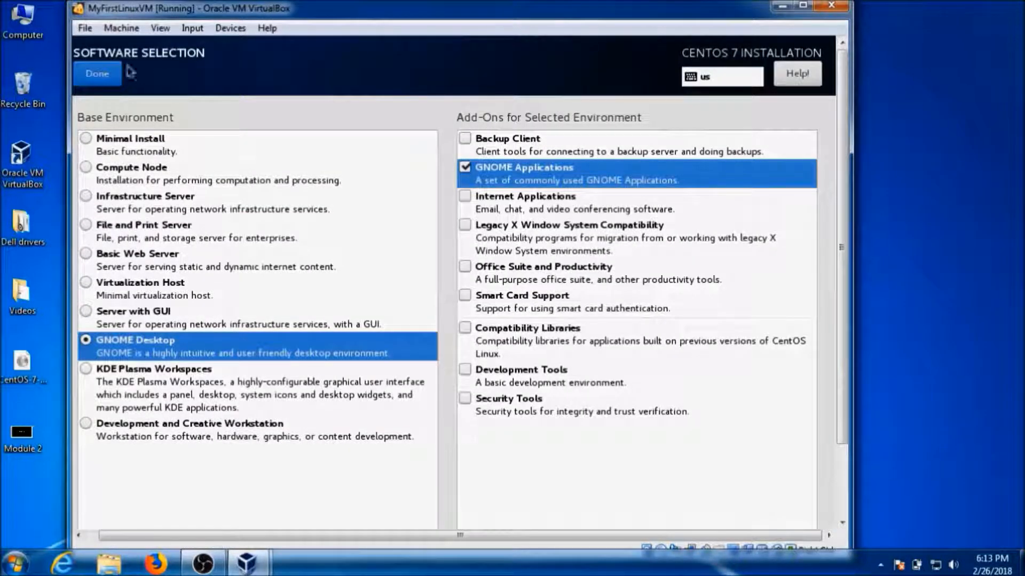
click(107, 73)
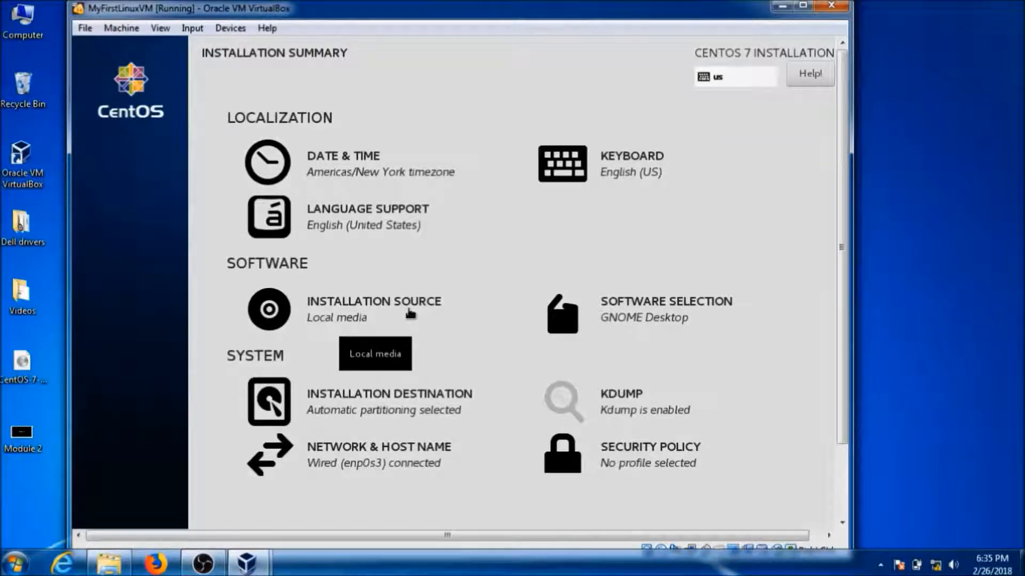
Open Installation Destination from the Installation Summary.
click(417, 398)
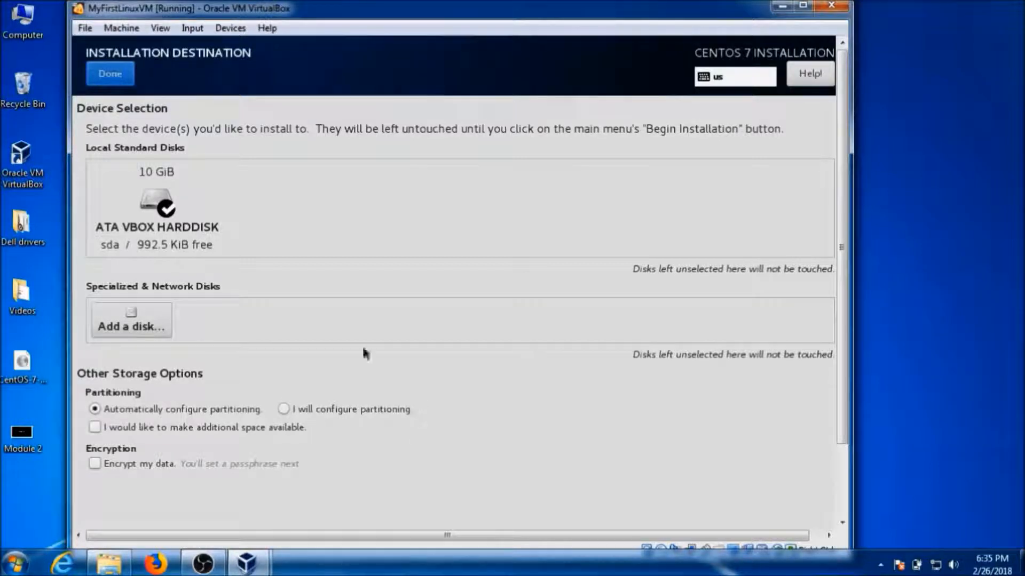
Keep the 10 GiB ATA VBOX HARDDISK selected with automatic partitioning and confirm it.
click(158, 205)
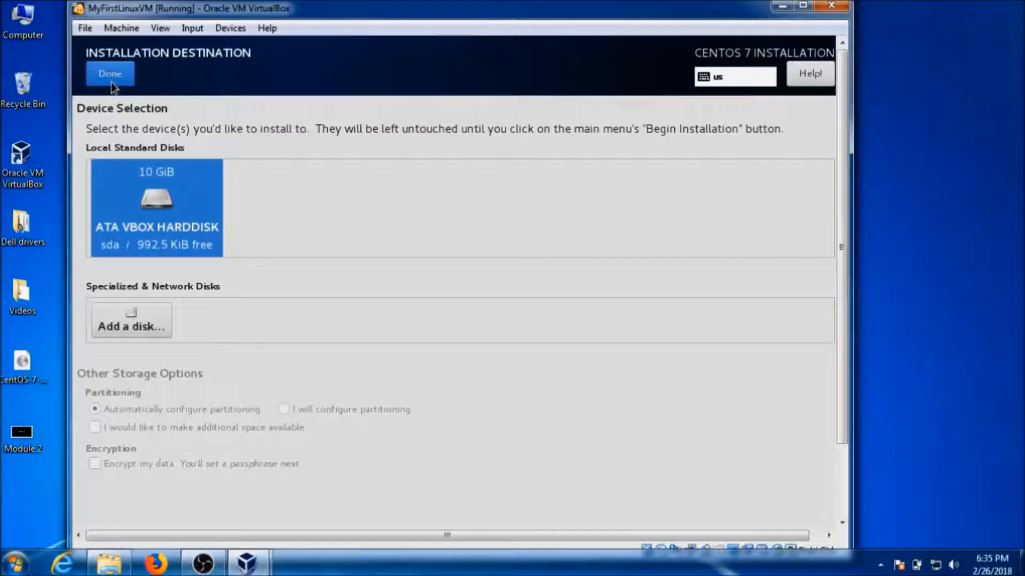
click(140, 182)
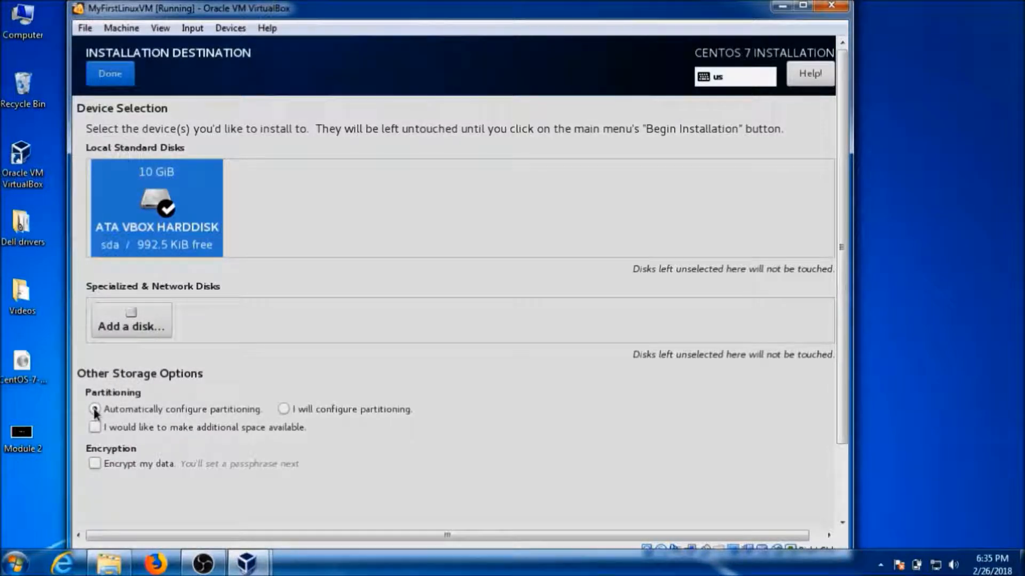
click(129, 75)
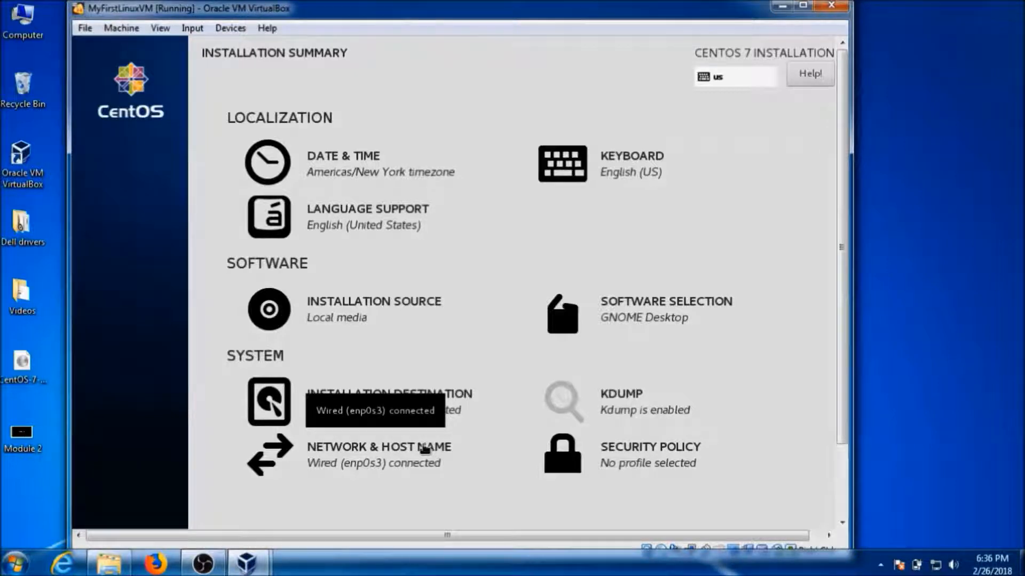
Change the installer's host name to myfirstlinuxos and apply it.
click(424, 449)
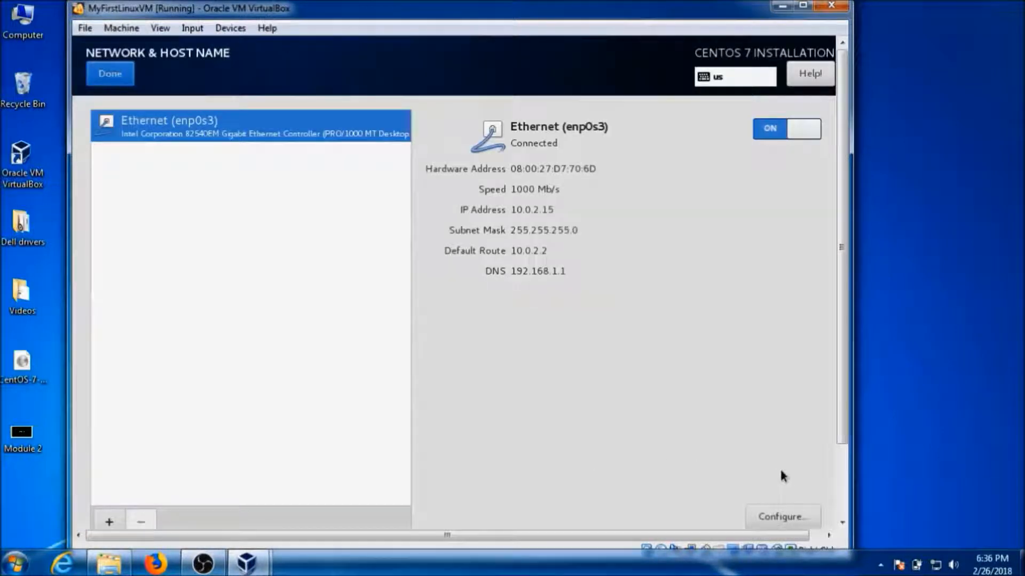
click(837, 491)
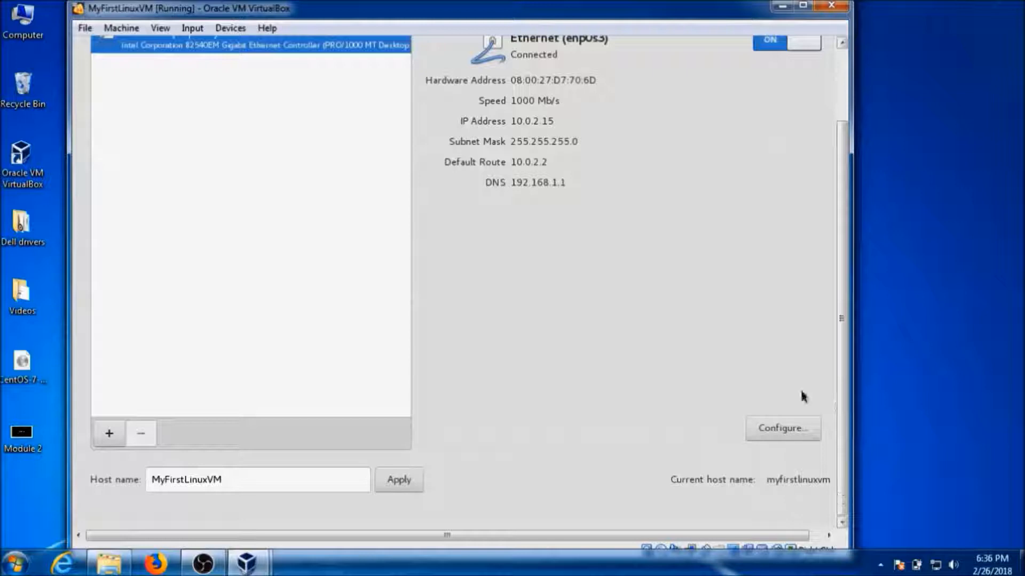
click(801, 10)
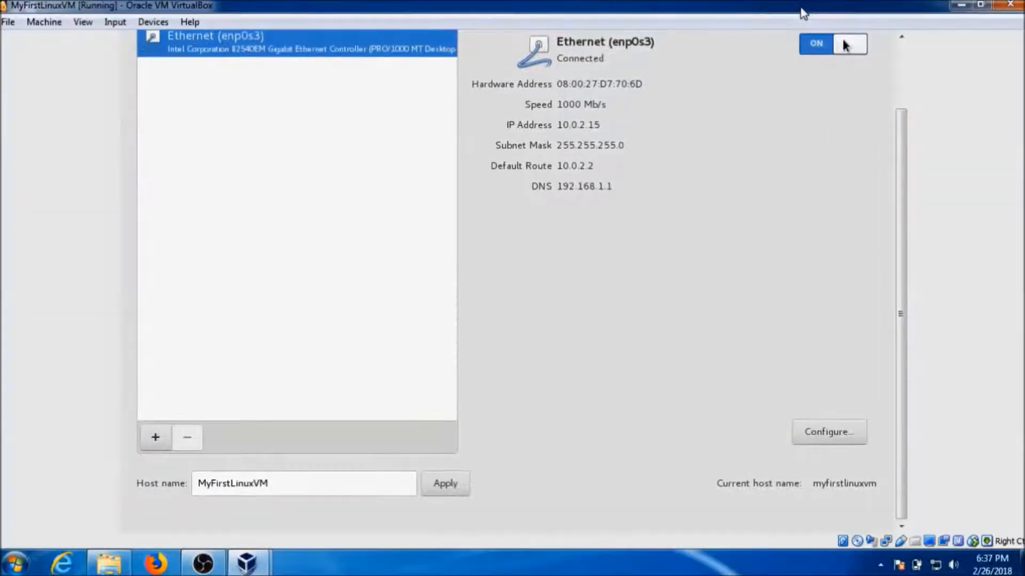
double_click(286, 482)
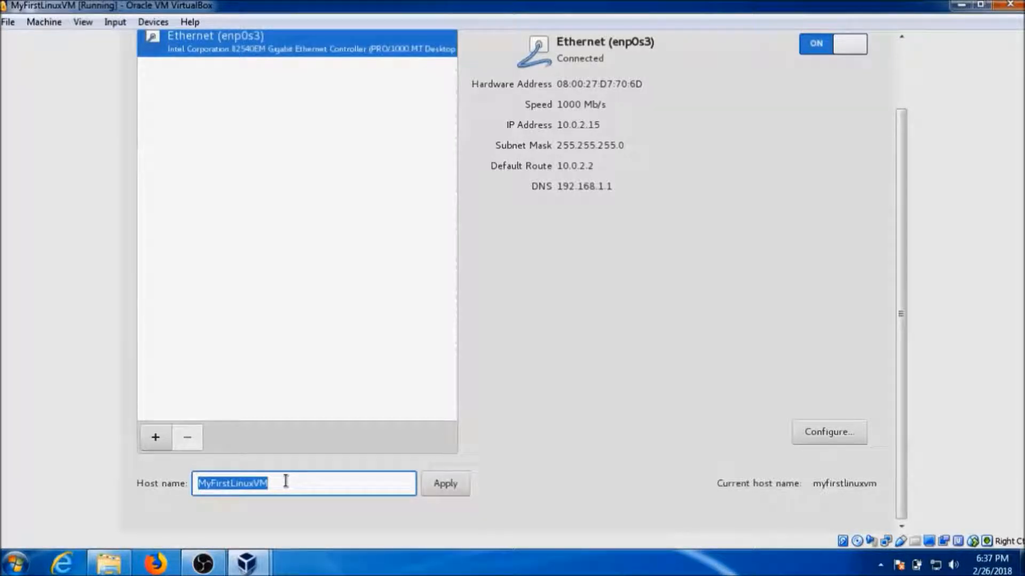
text(MyFirstVM)
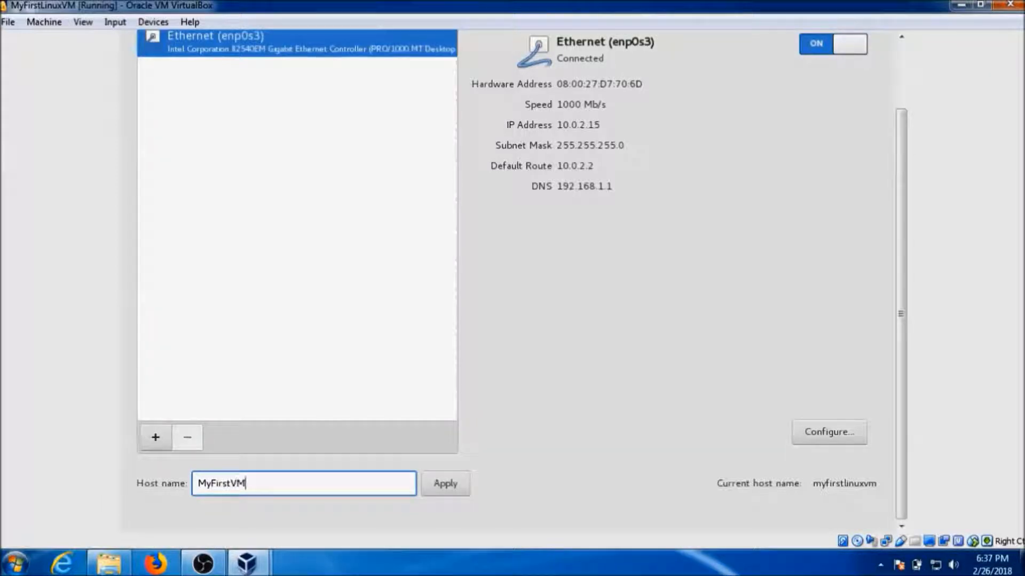
text(OS)
key(BackSpace)
key(BackSpace)
key(BackSpace)
key(BackSpace)
text(LinuxOS)
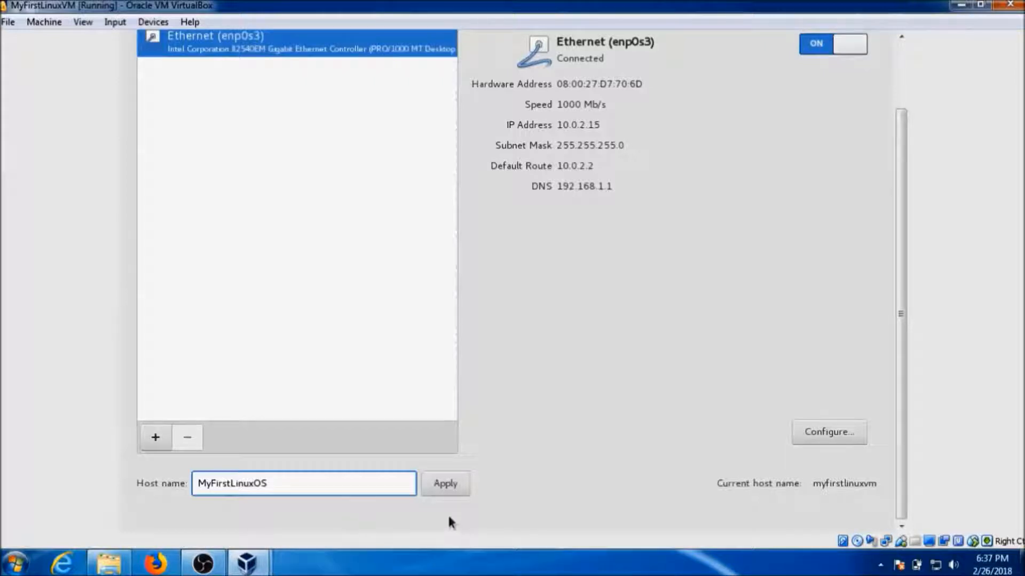
click(443, 486)
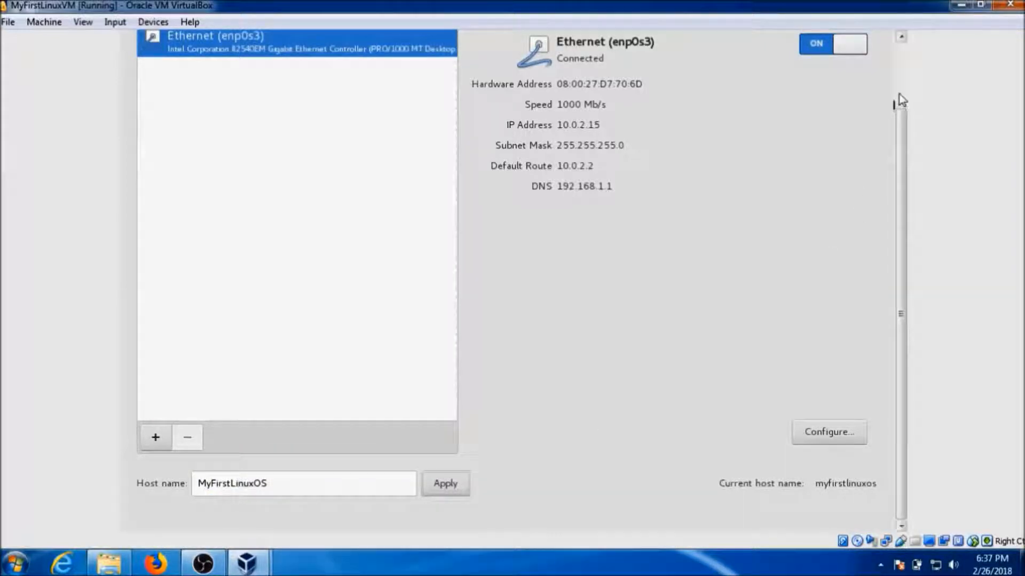
Turn the Ethernet (enp0s3) connection off and back on so it connects at 10.0.2.15.
scroll(900, 78, up, 3)
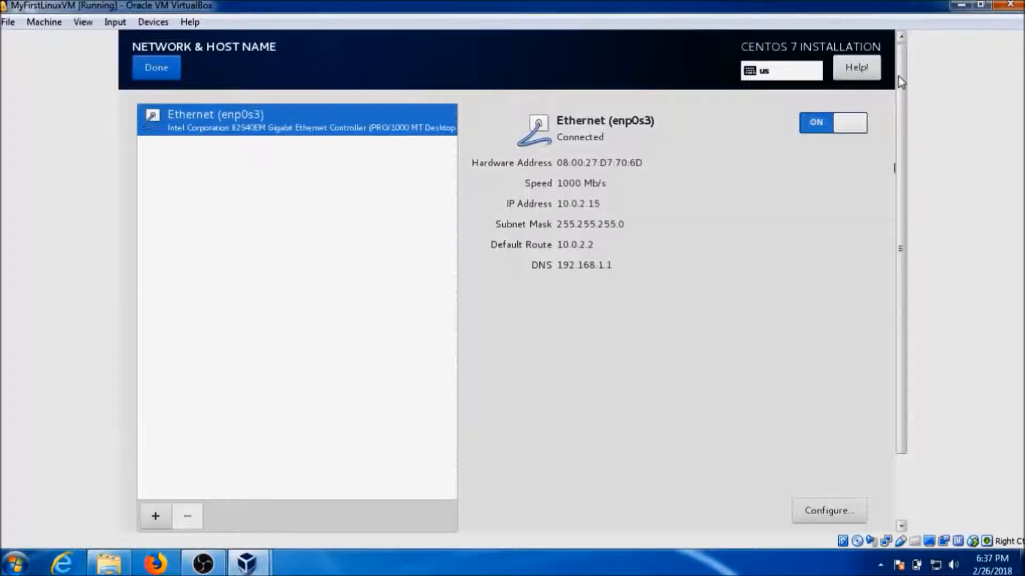
click(813, 117)
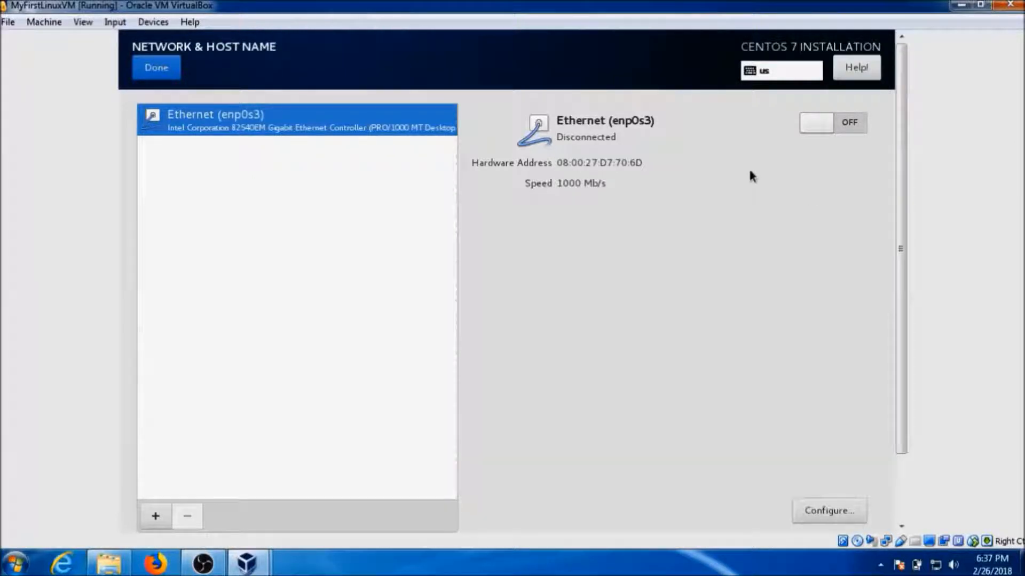
click(854, 123)
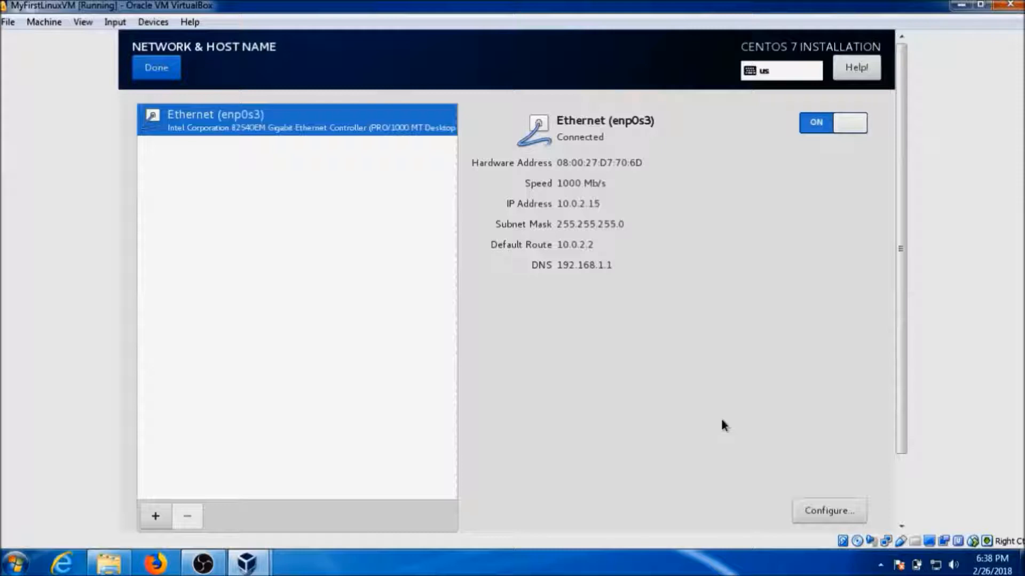
click(825, 505)
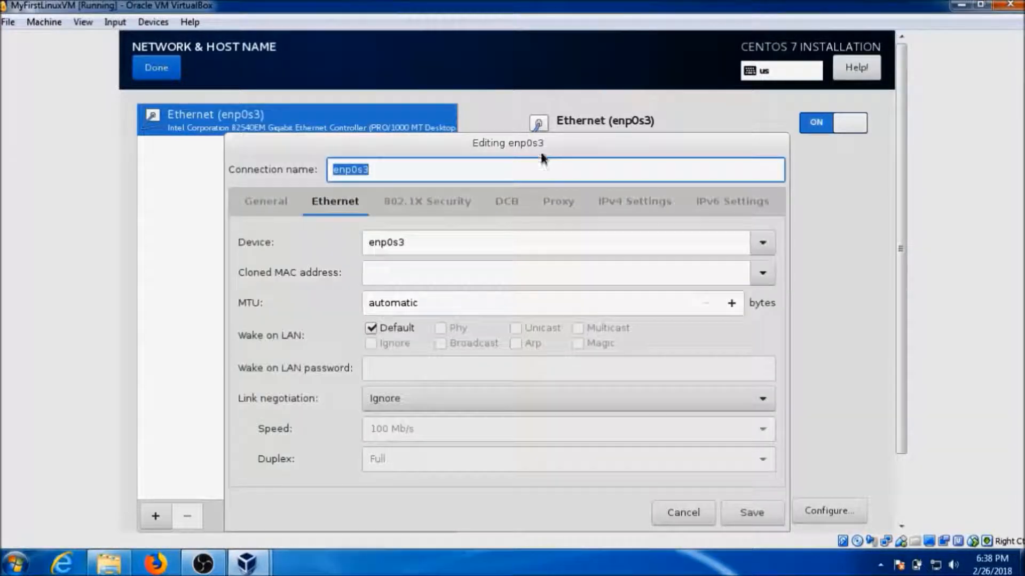
drag(542, 158, 479, 92)
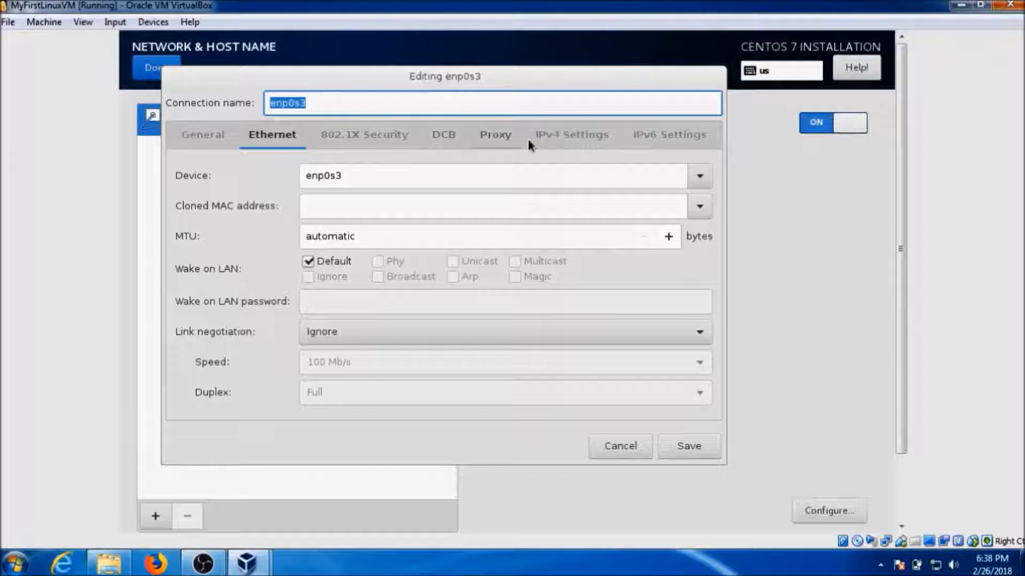
click(549, 140)
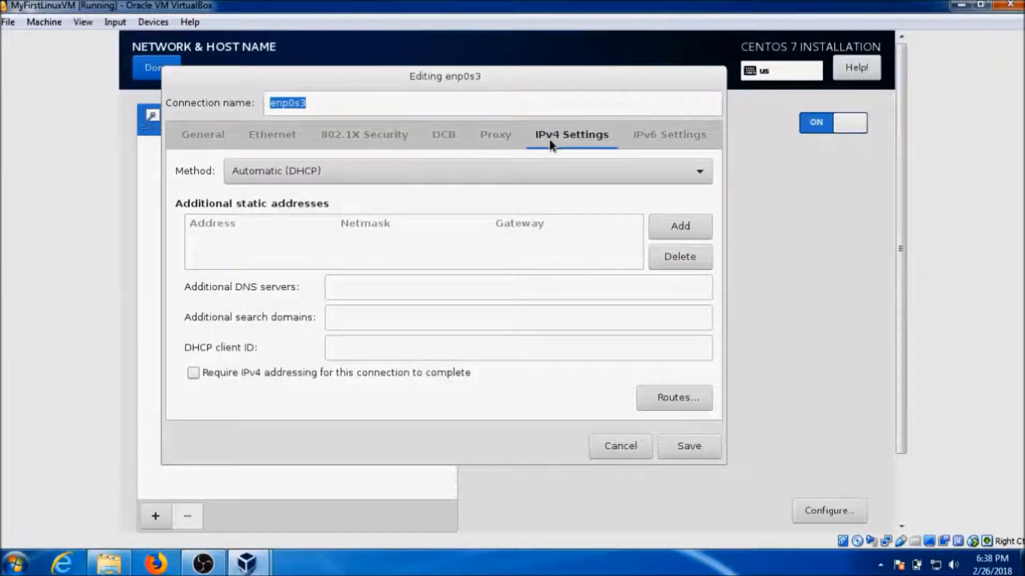
click(382, 172)
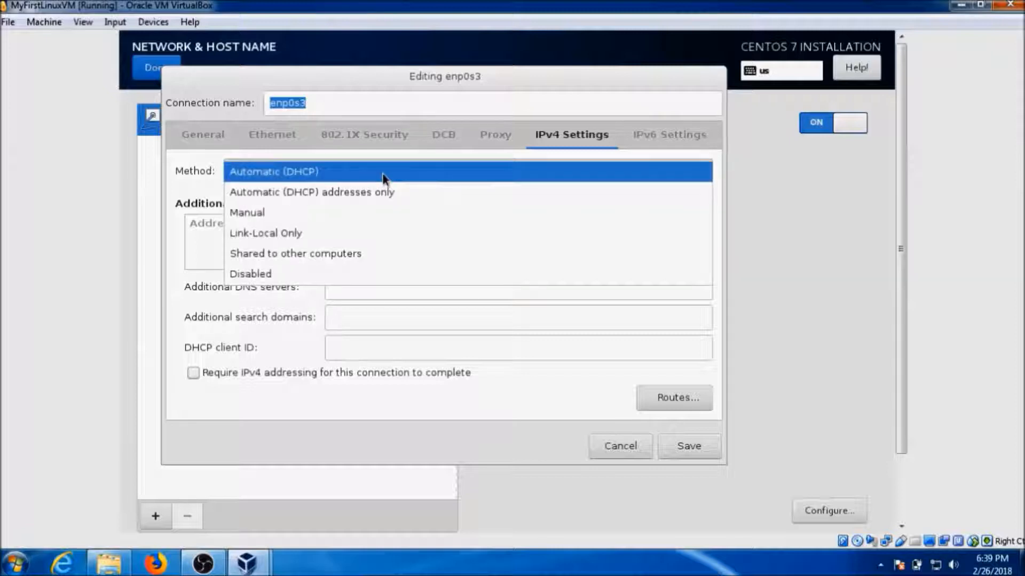
click(327, 212)
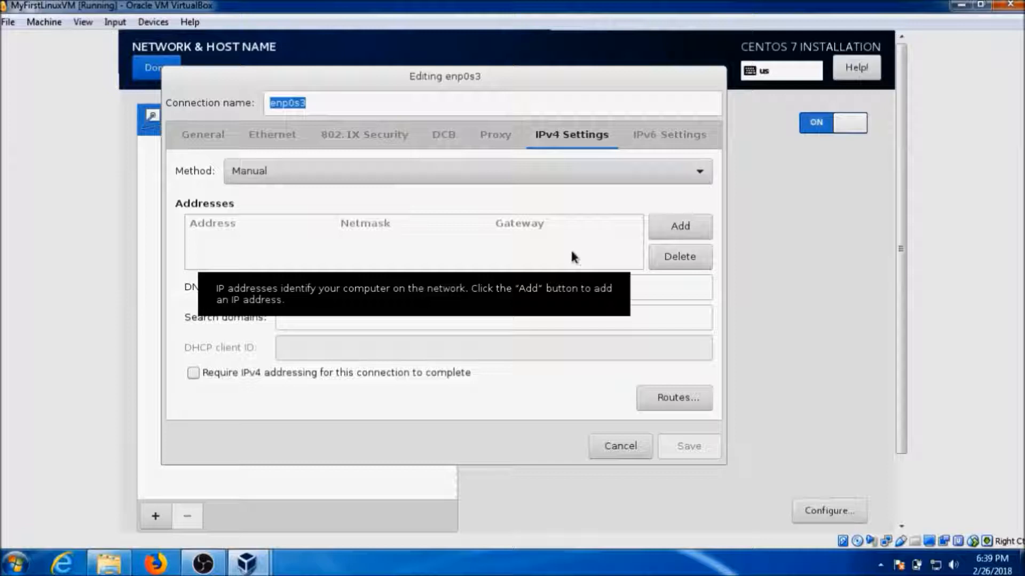
click(468, 172)
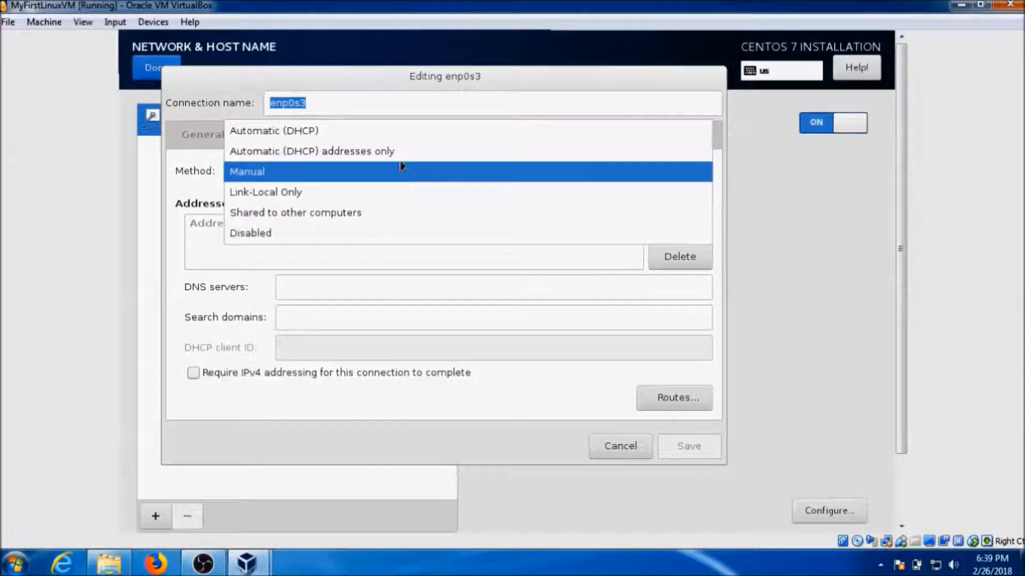
click(383, 131)
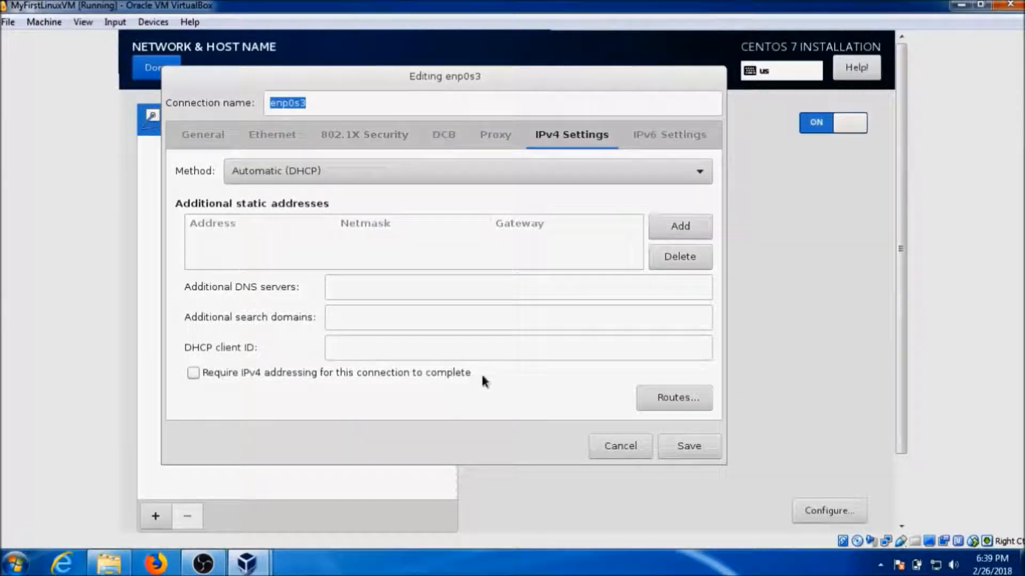
click(619, 447)
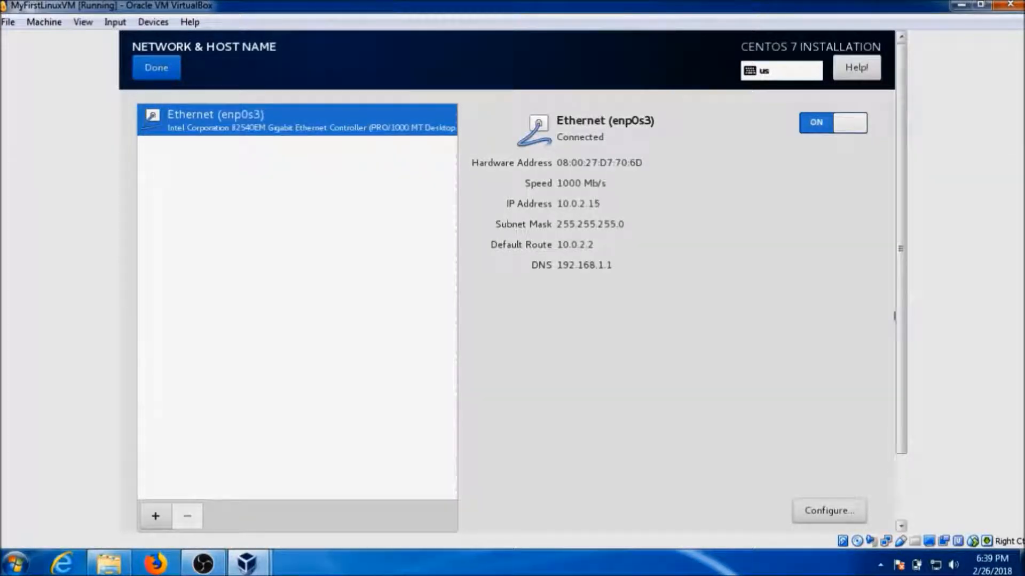
Return to the Installation Summary and begin the CentOS 7 installation.
click(171, 66)
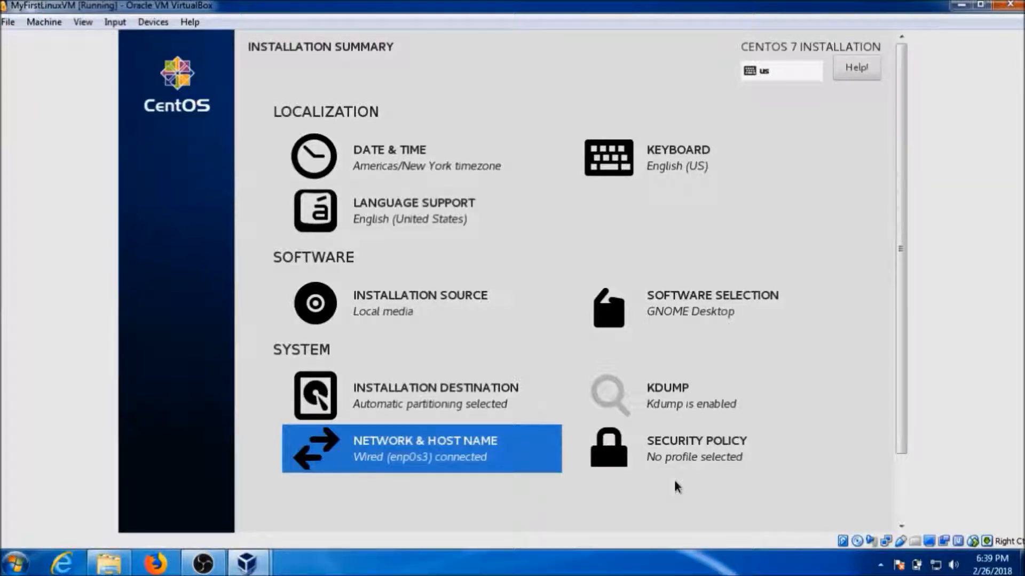
scroll(901, 523, down, 2)
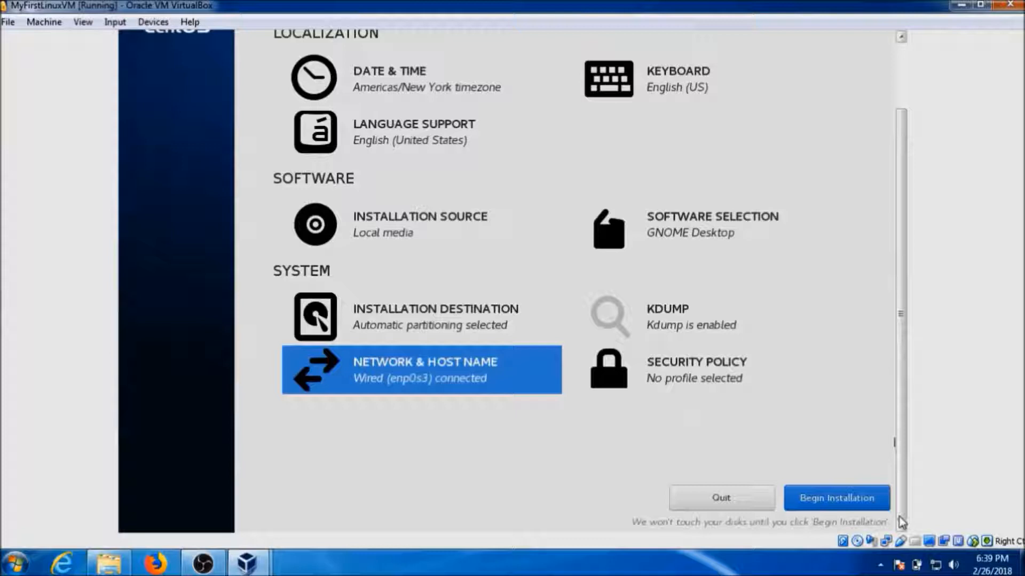
click(847, 504)
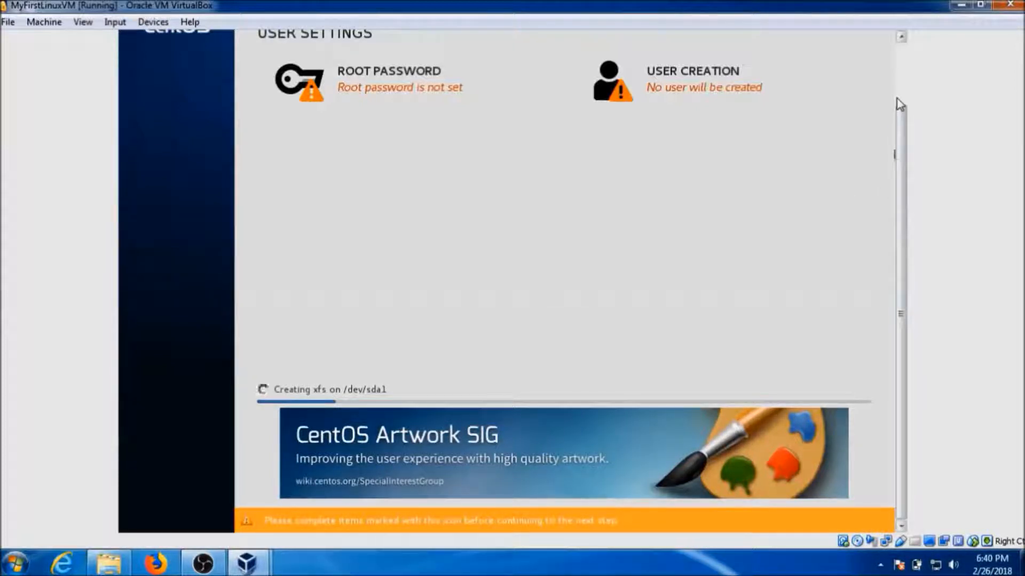
scroll(899, 107, up, 3)
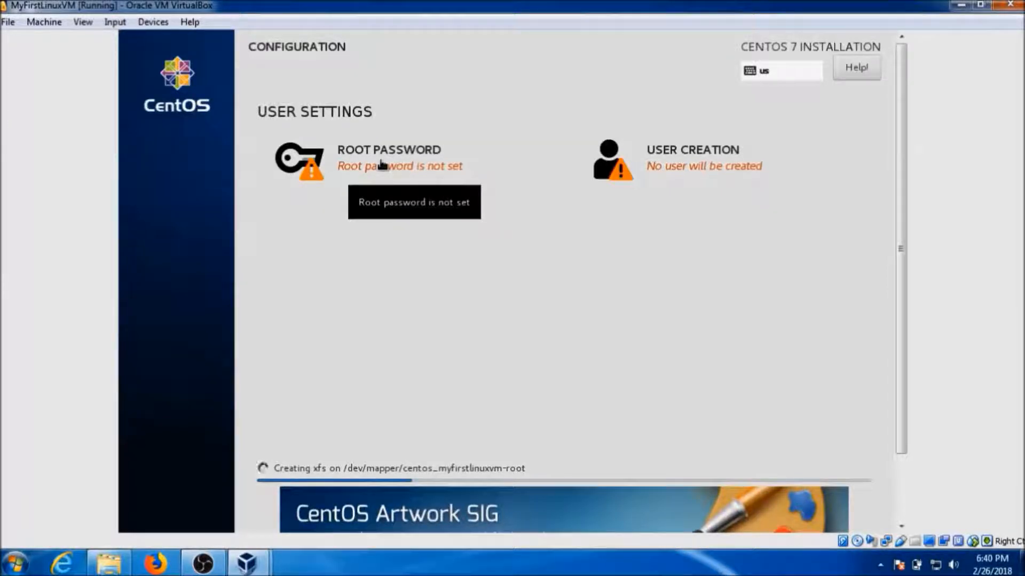
Enter and confirm the root password, then save it and return to configuration.
click(381, 165)
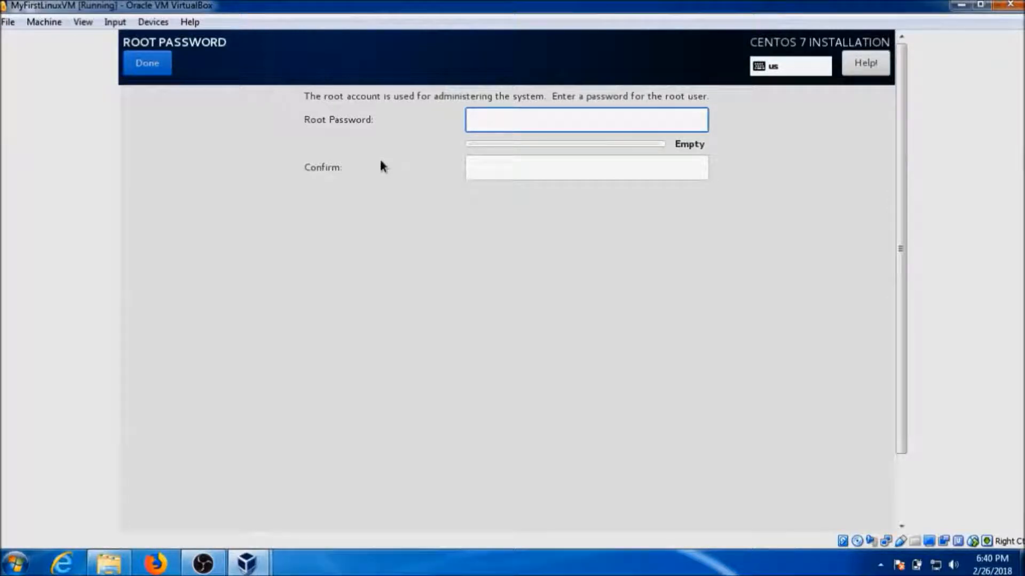
text(*****)
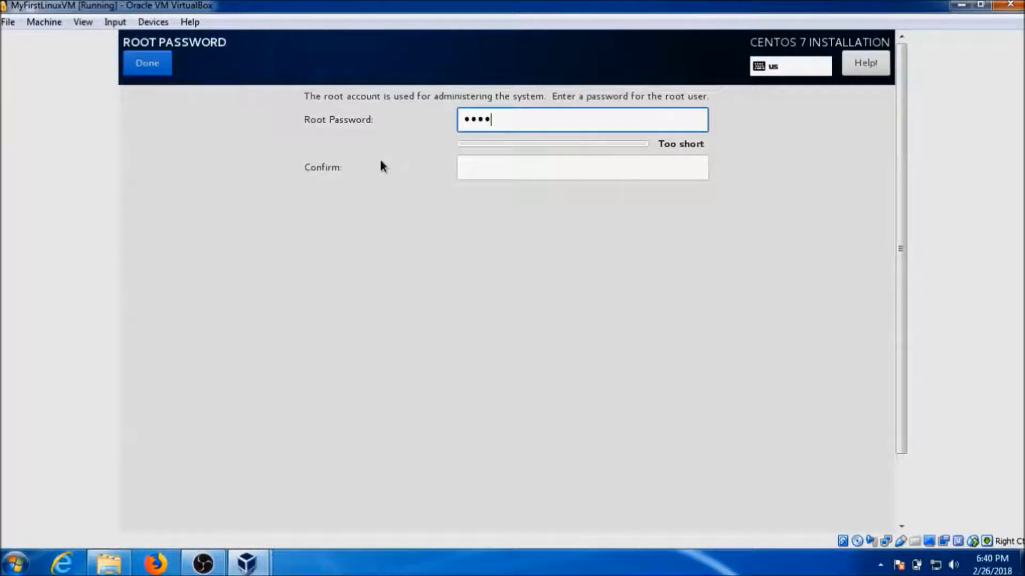
text(**********)
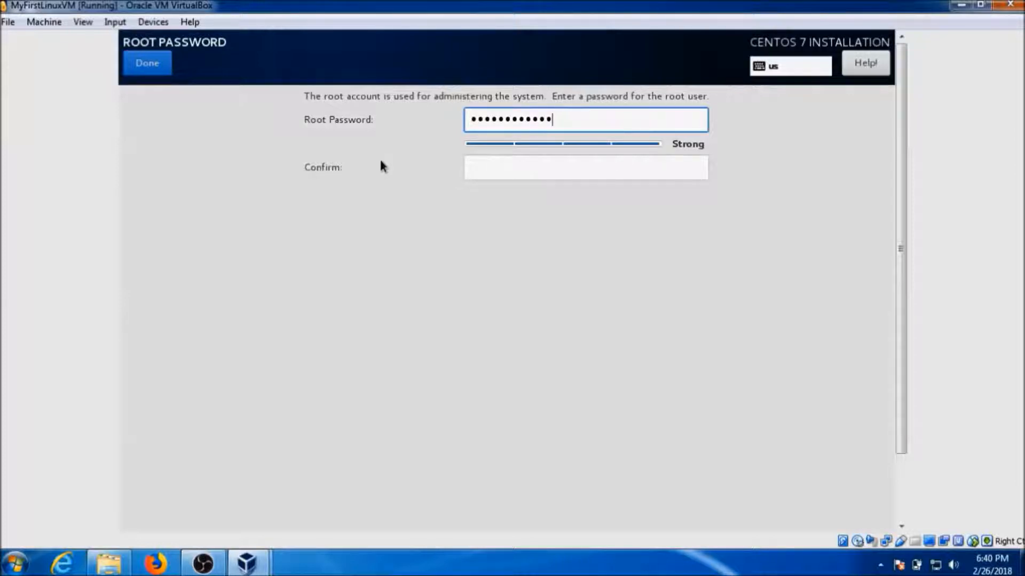
key(Tab)
text(***********)
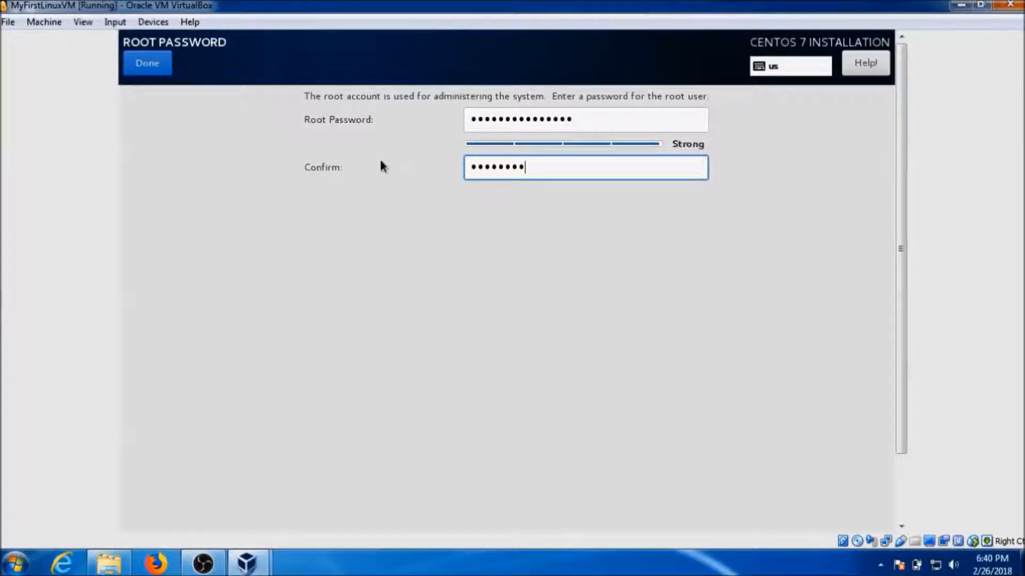
text(****)
click(902, 499)
click(901, 105)
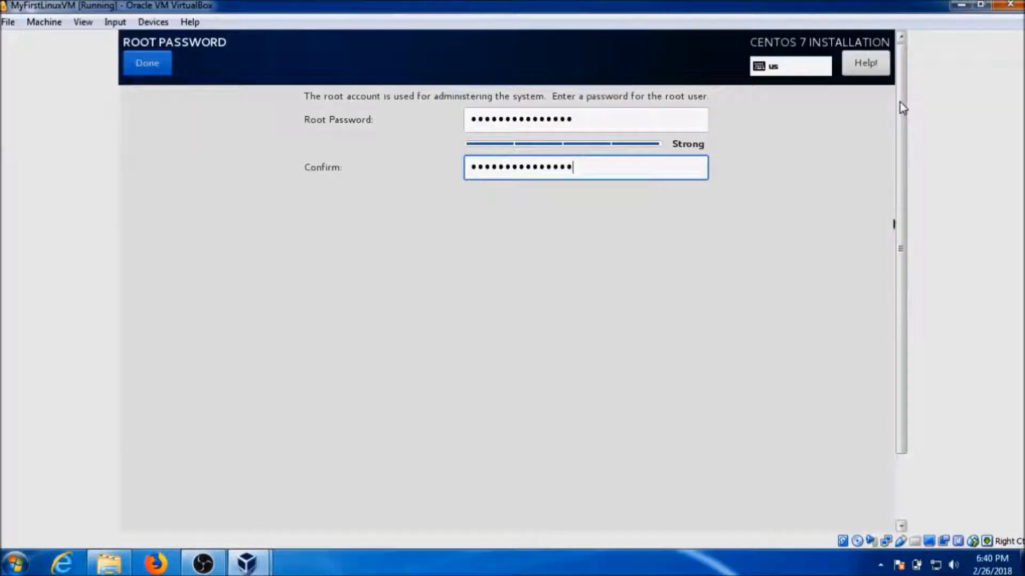
click(157, 71)
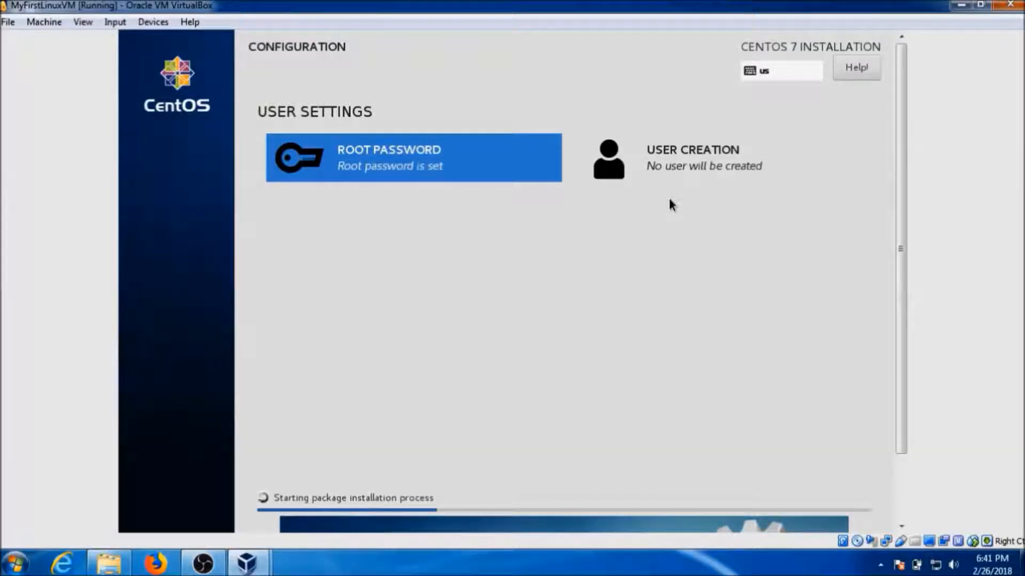
Create a user account with the user's full name and administrator rights.
click(662, 165)
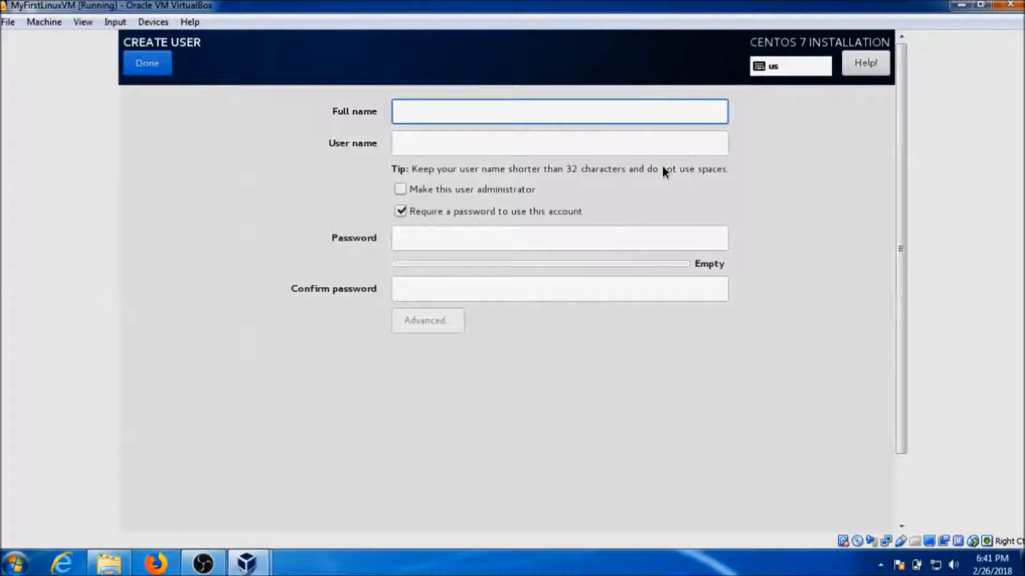
text(ImranAfz)
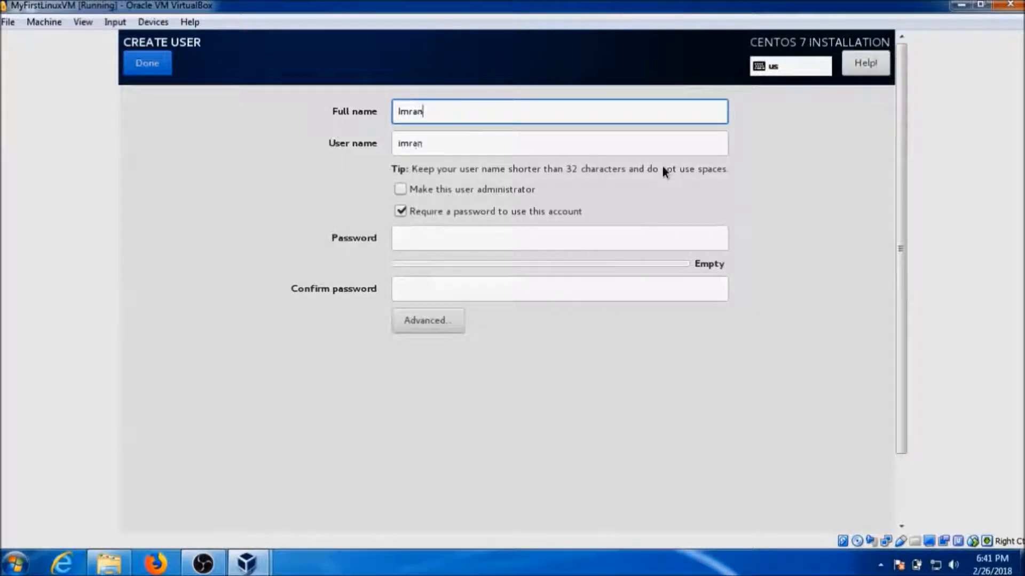
key(BackSpace)
key(BackSpace)
key(BackSpace)
text(Afzal)
click(402, 187)
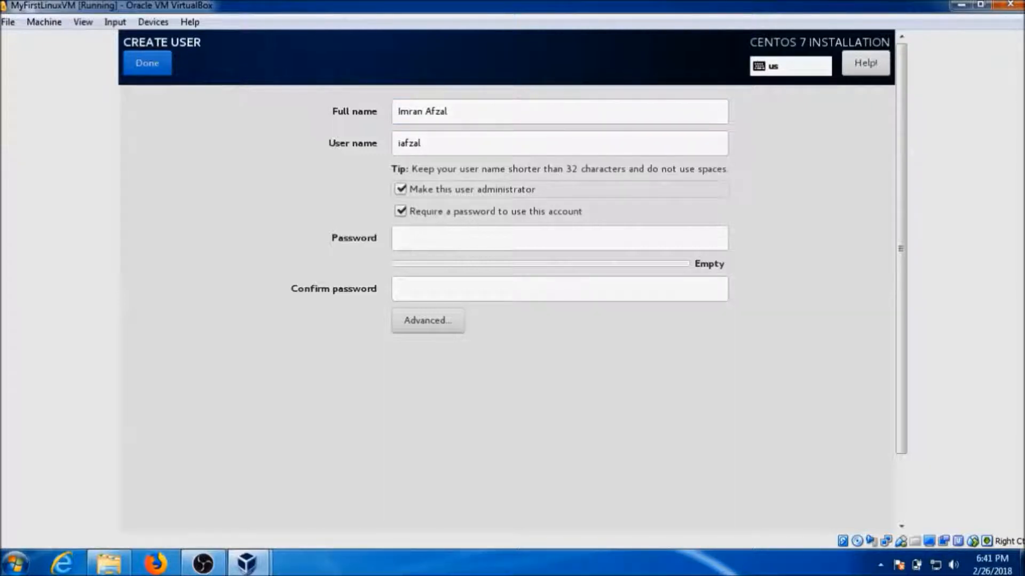
Enter and confirm the new account's password, then accept the user settings.
click(475, 235)
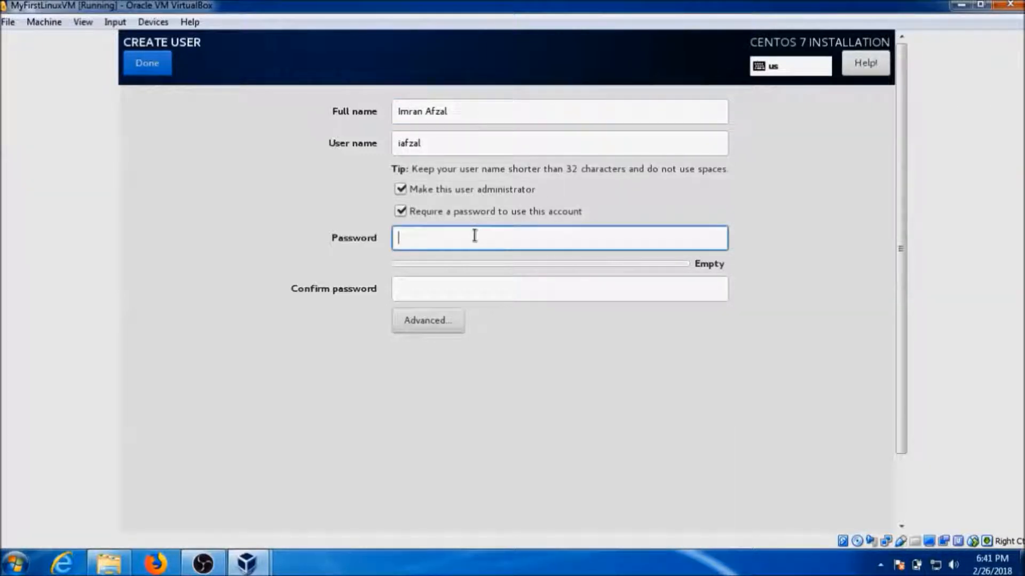
text(••••••)
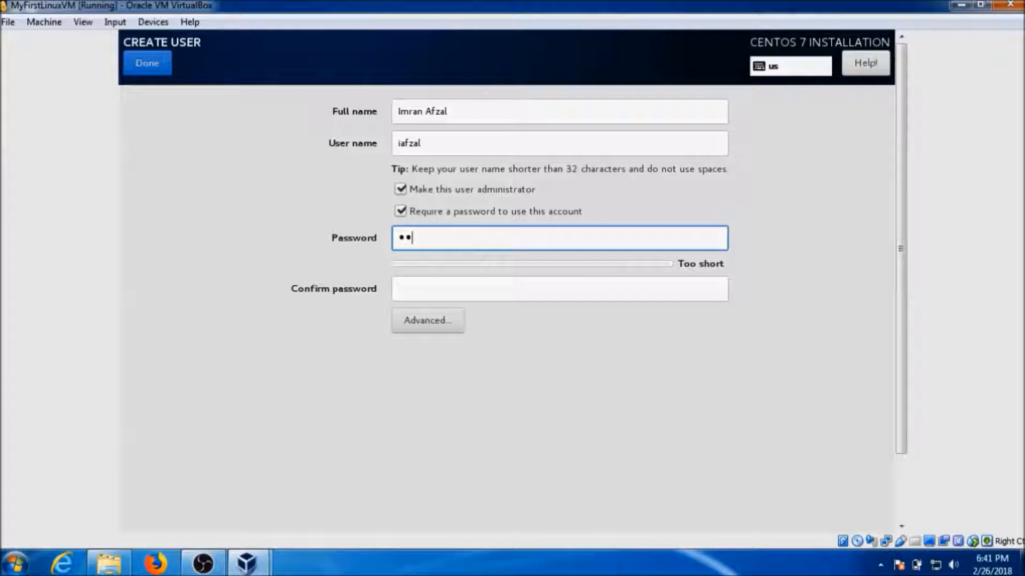
text(••••••••)
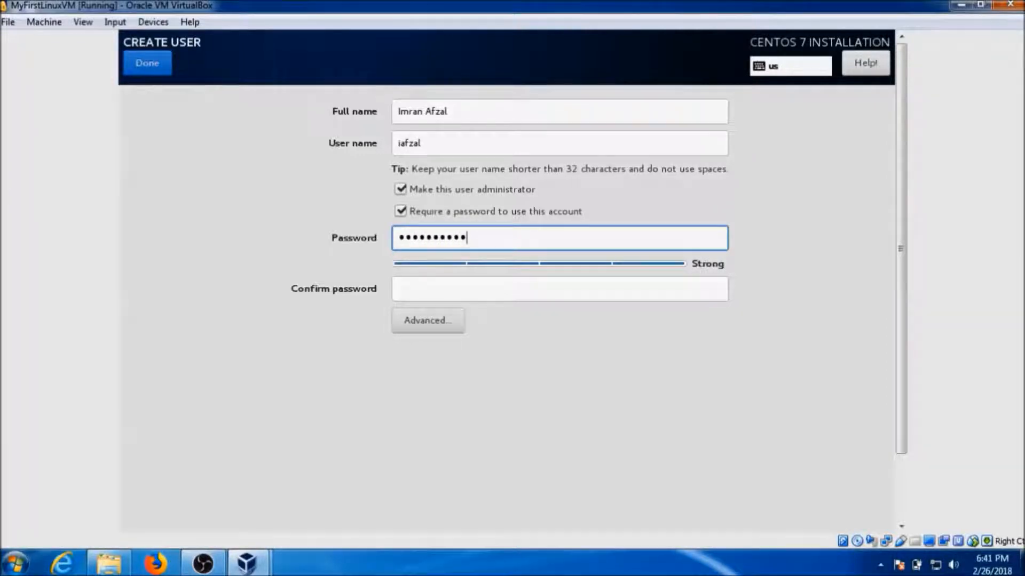
text(•)
key(Tab)
text(•••••••••••••)
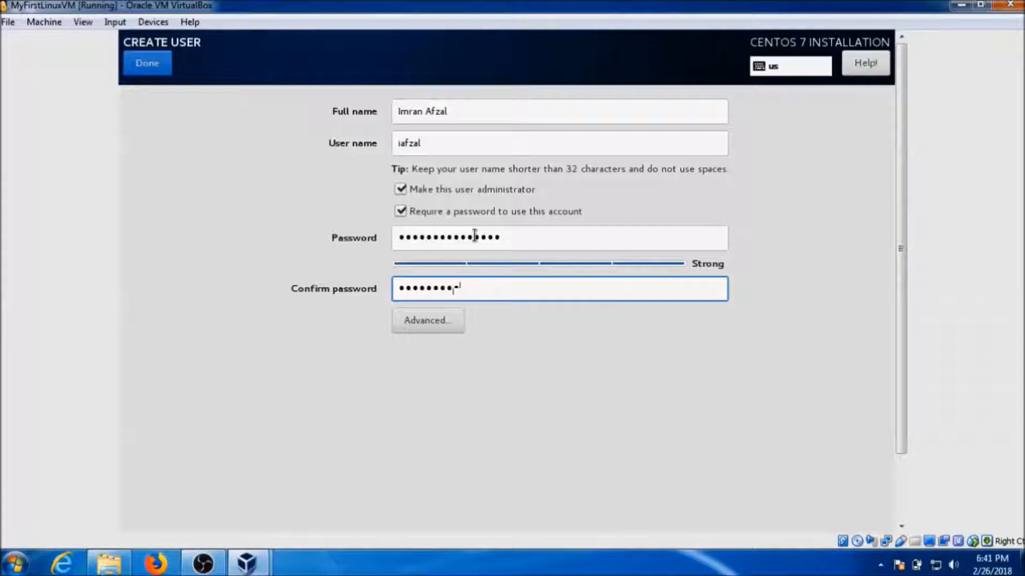
text(••)
click(161, 70)
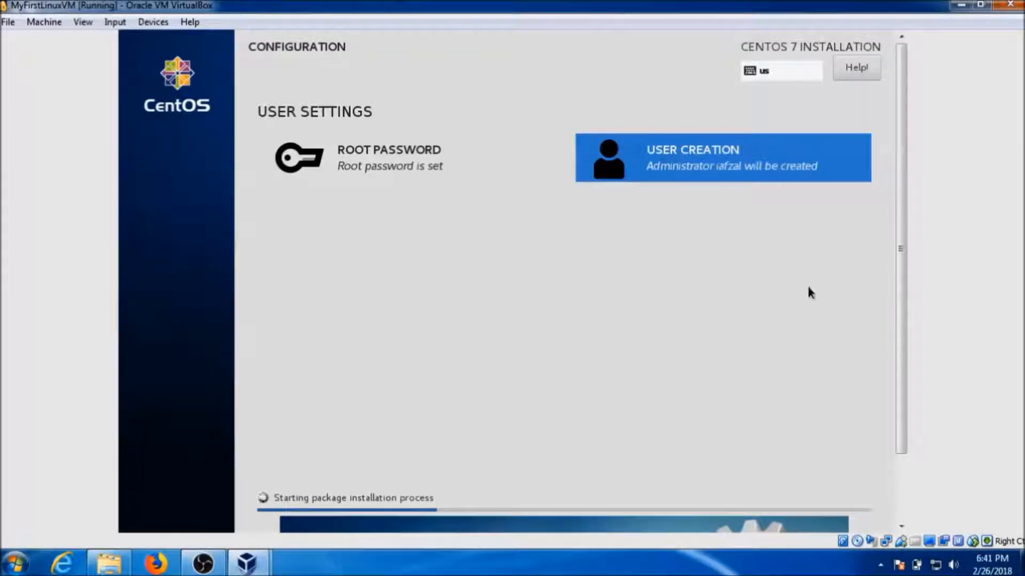
Wait for the package installation to finish, scrolling the installer until Complete! appears.
drag(901, 411, 910, 476)
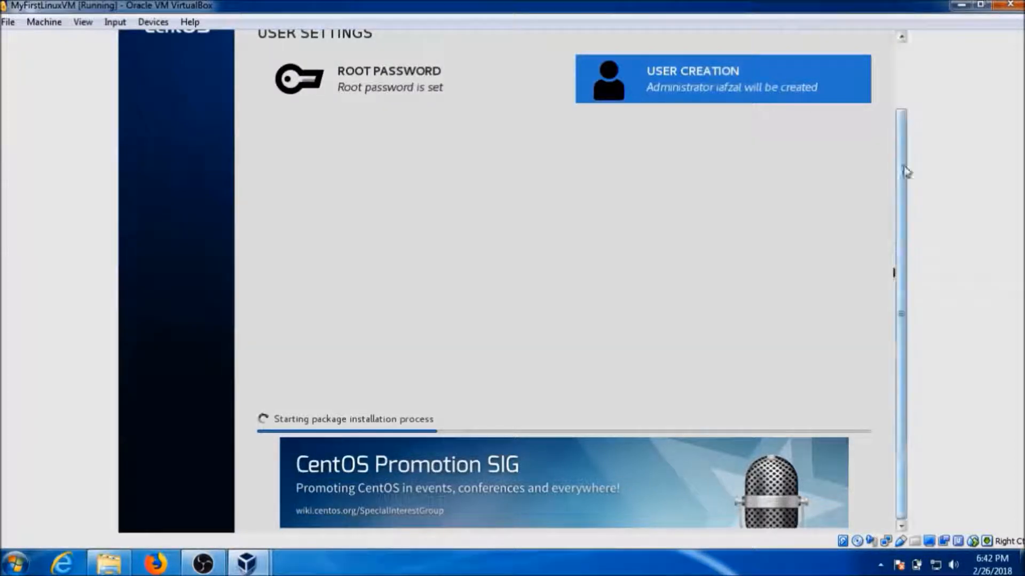
drag(903, 167, 899, 98)
click(223, 565)
click(223, 564)
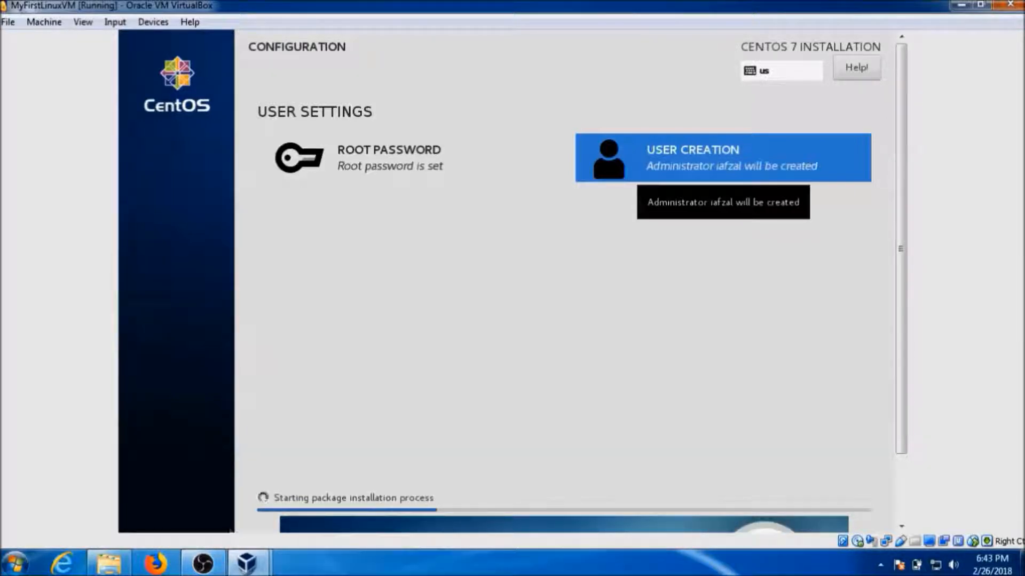
click(205, 563)
click(205, 563)
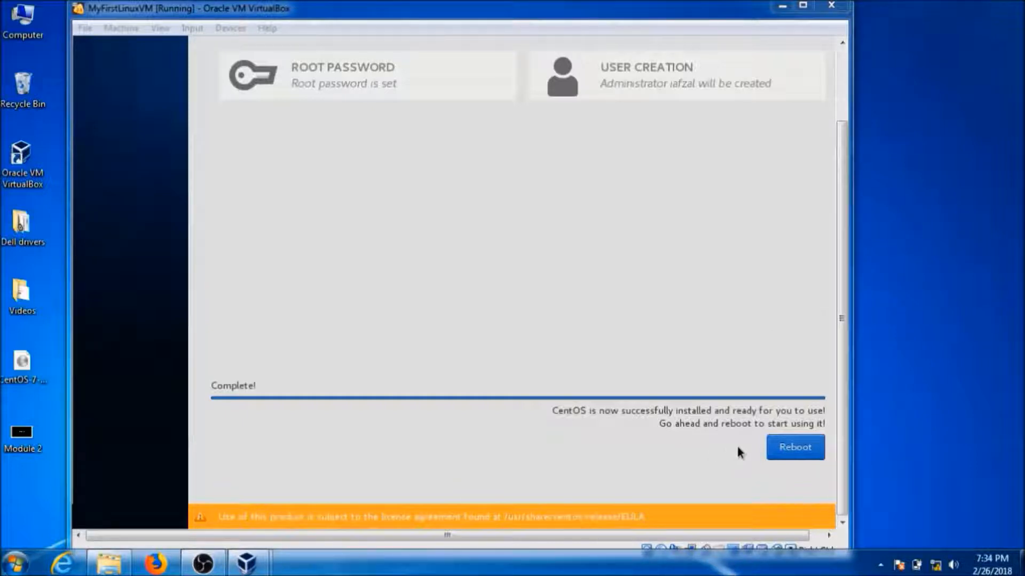
Reboot the VM from the installer's Complete! screen.
click(793, 448)
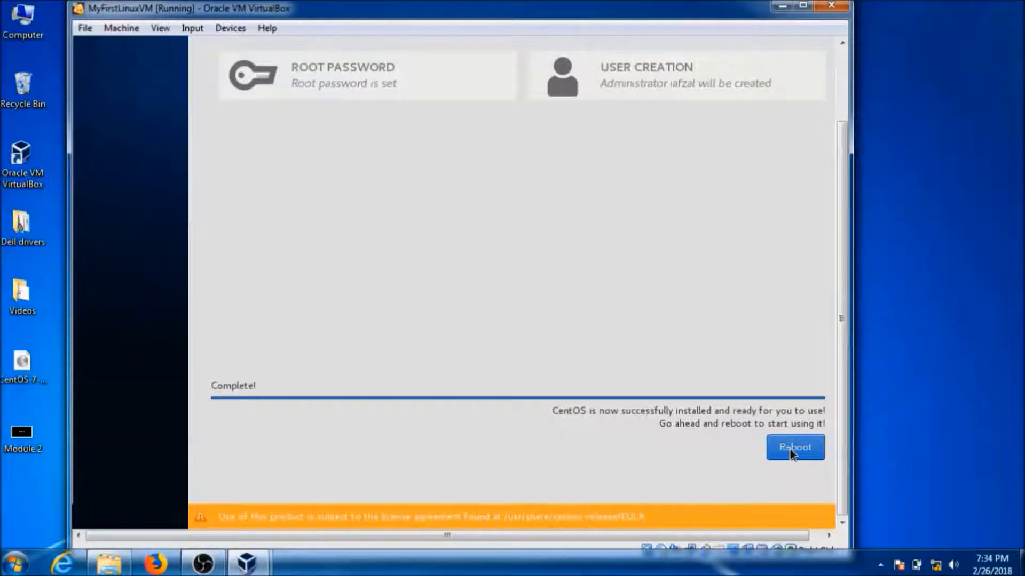
click(789, 450)
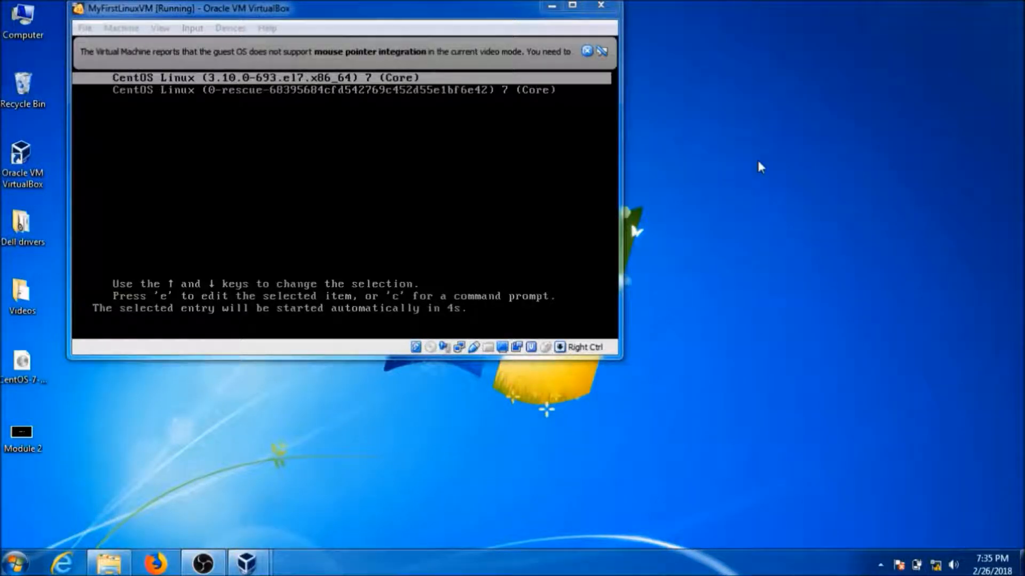
Boot the default CentOS entry from the GRUB menu into Initial Setup.
key(Return)
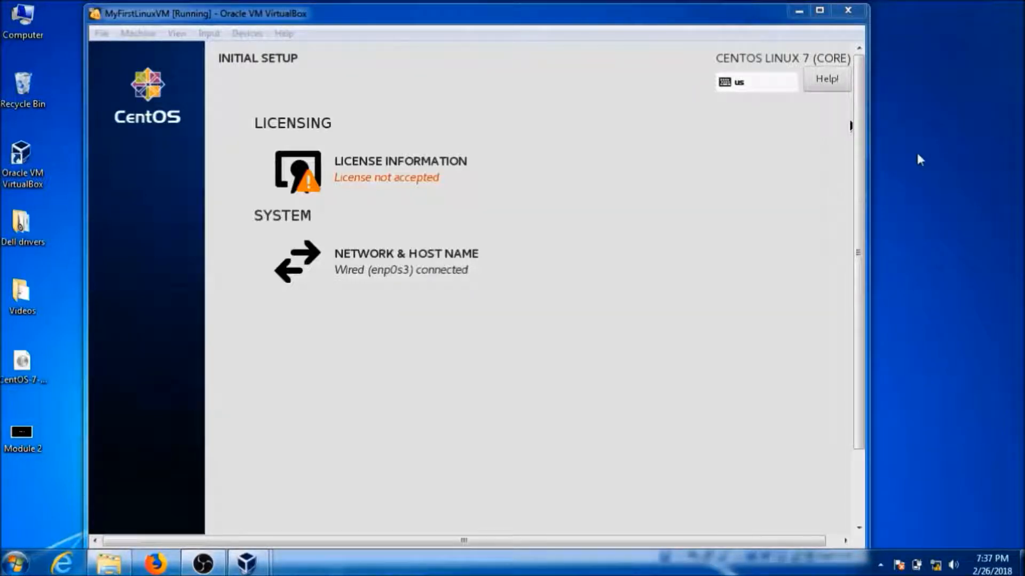
Accept the CentOS license agreement and finish the initial configuration.
click(353, 176)
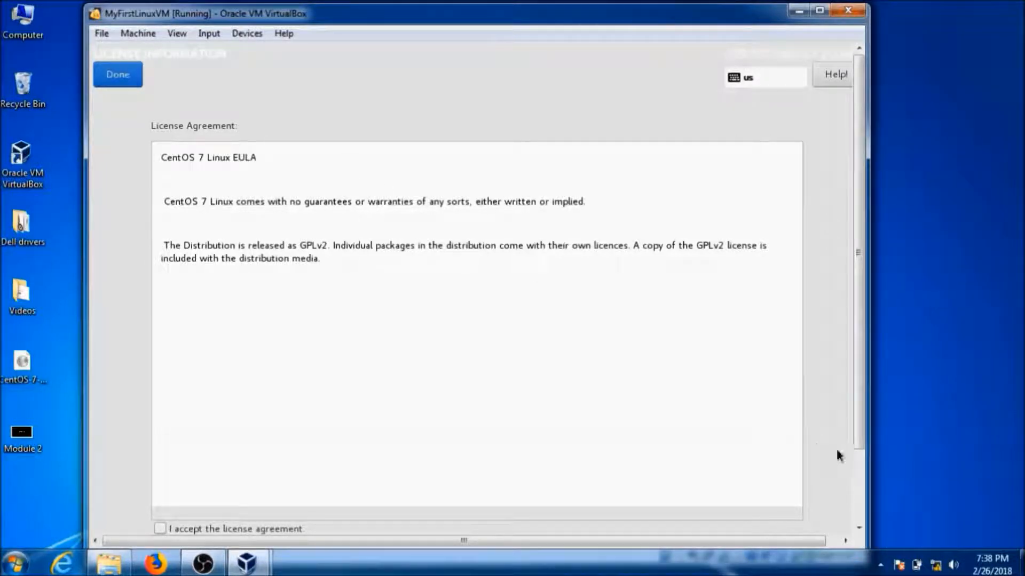
click(858, 483)
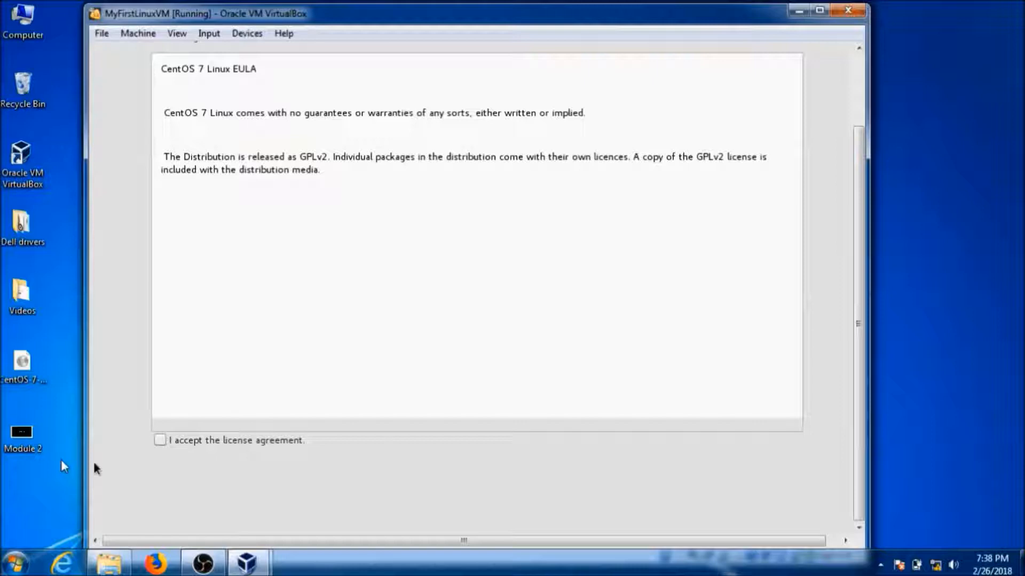
click(164, 442)
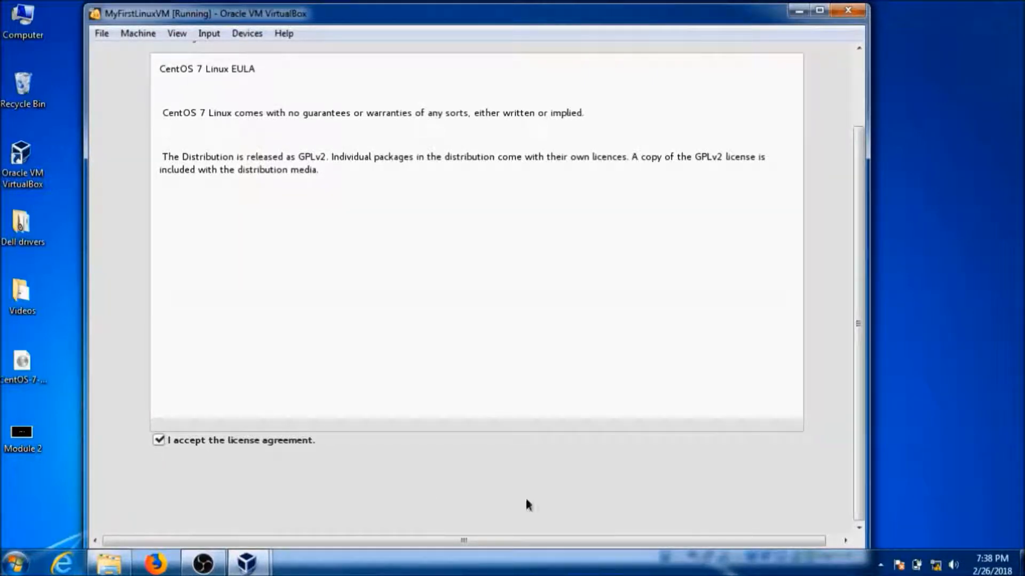
scroll(861, 91, up, 3)
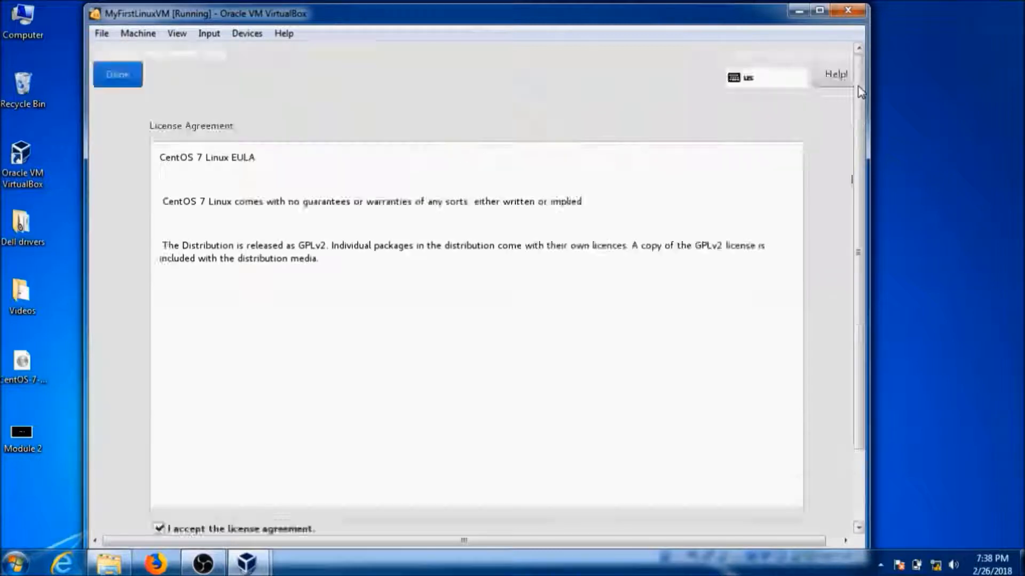
click(116, 70)
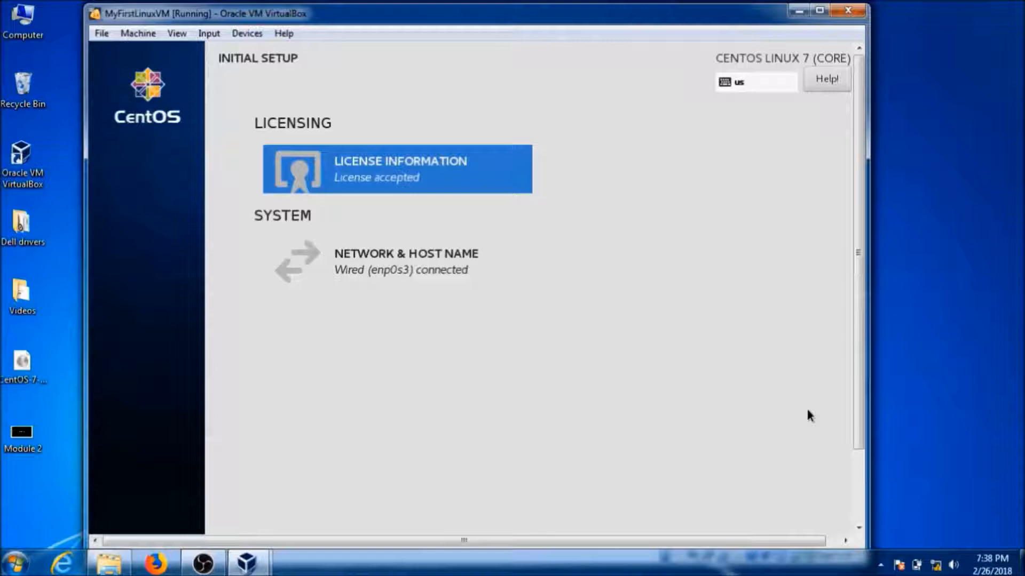
scroll(864, 466, down, 3)
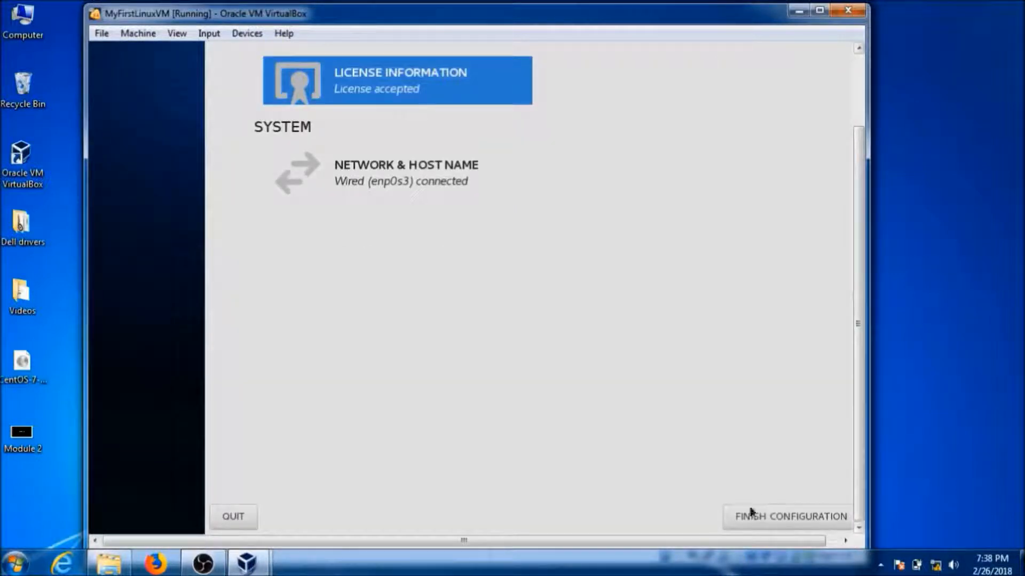
click(763, 515)
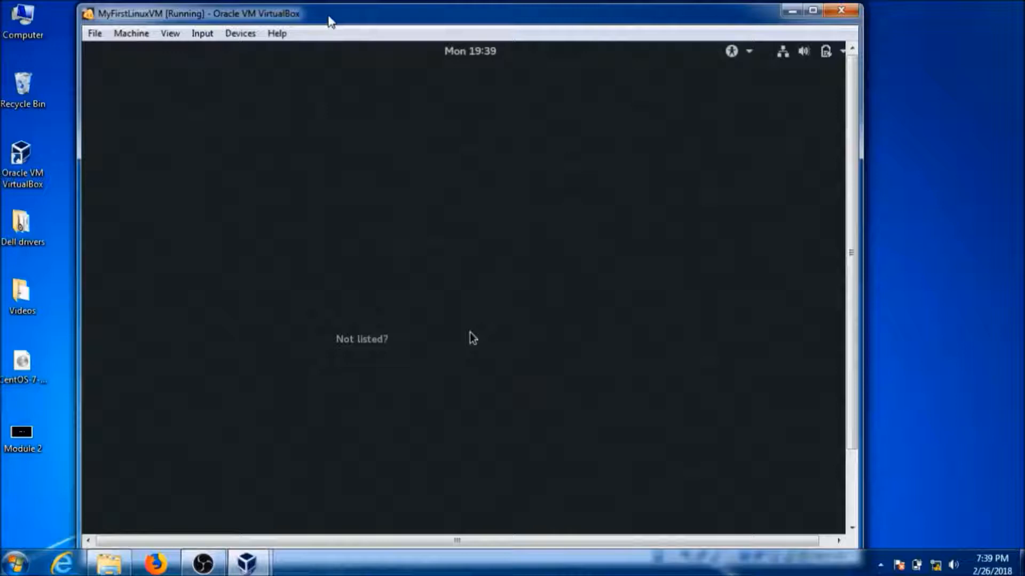
Select the new administrator account at the GNOME login and sign in with its password.
click(917, 81)
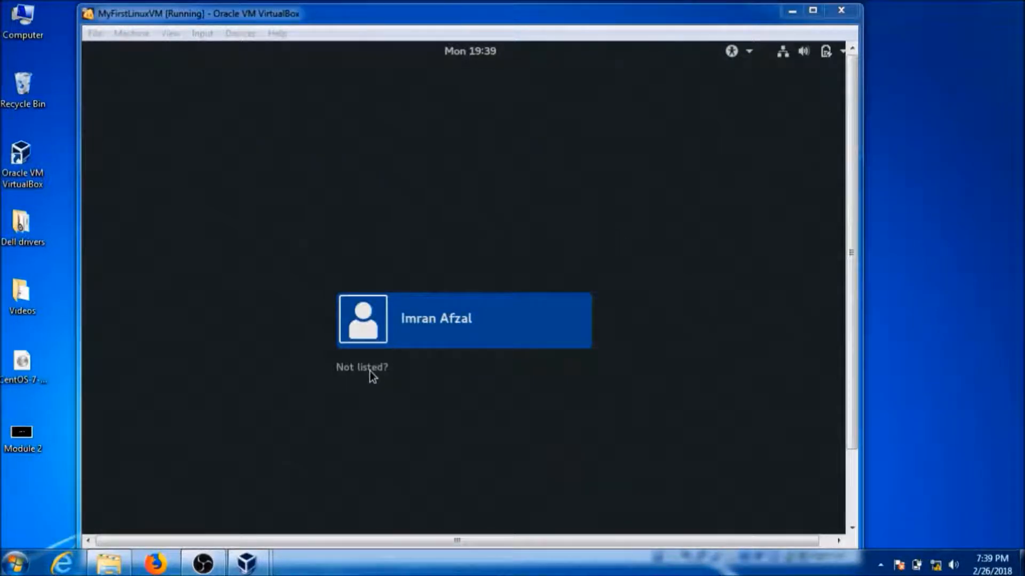
click(429, 323)
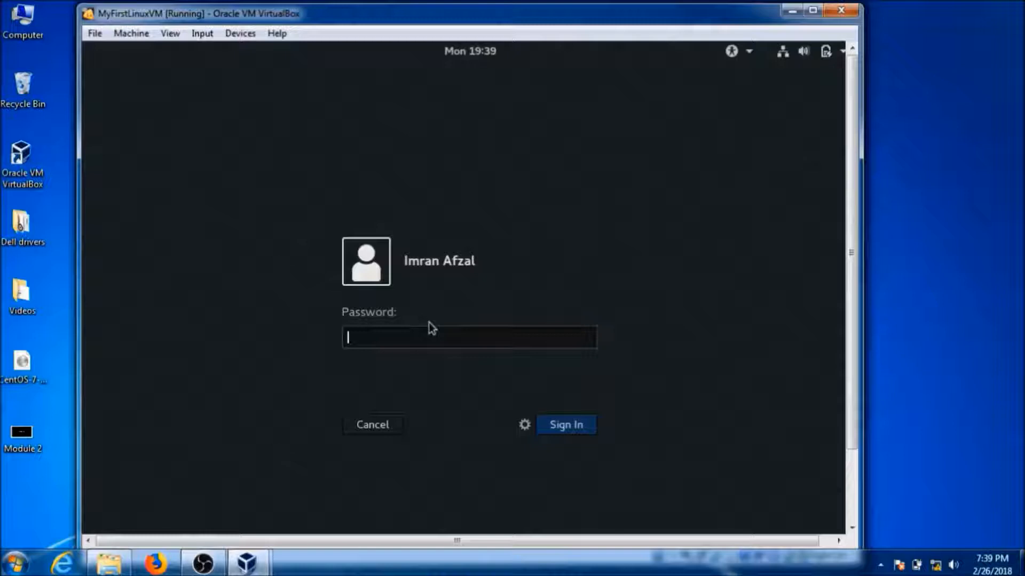
text(•••••••••••••••)
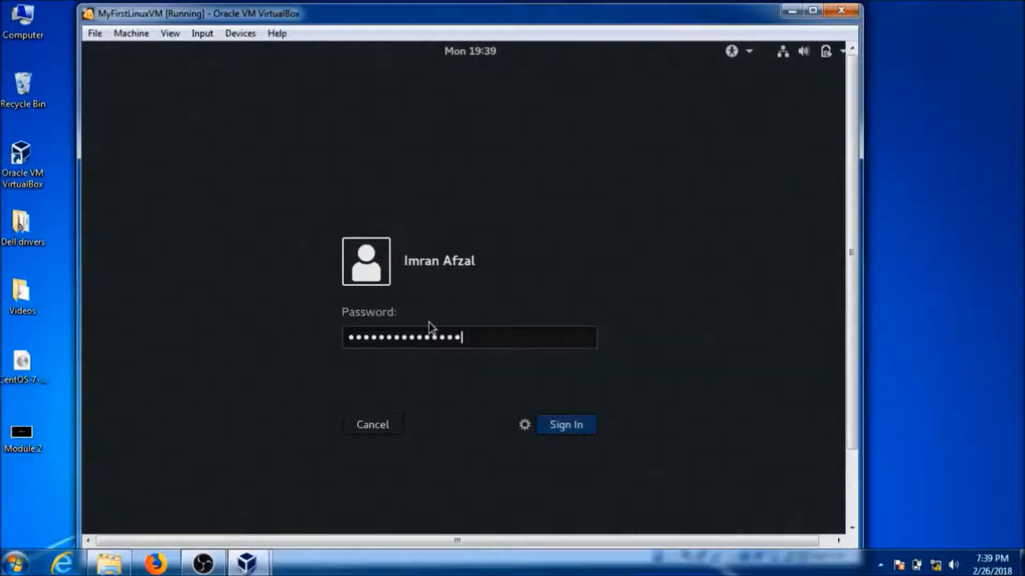
key(Return)
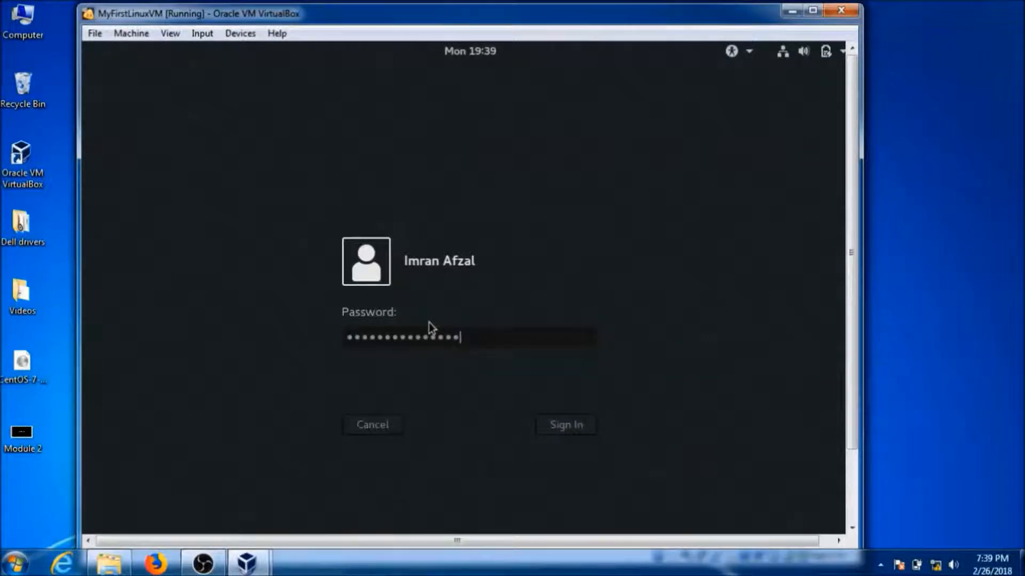